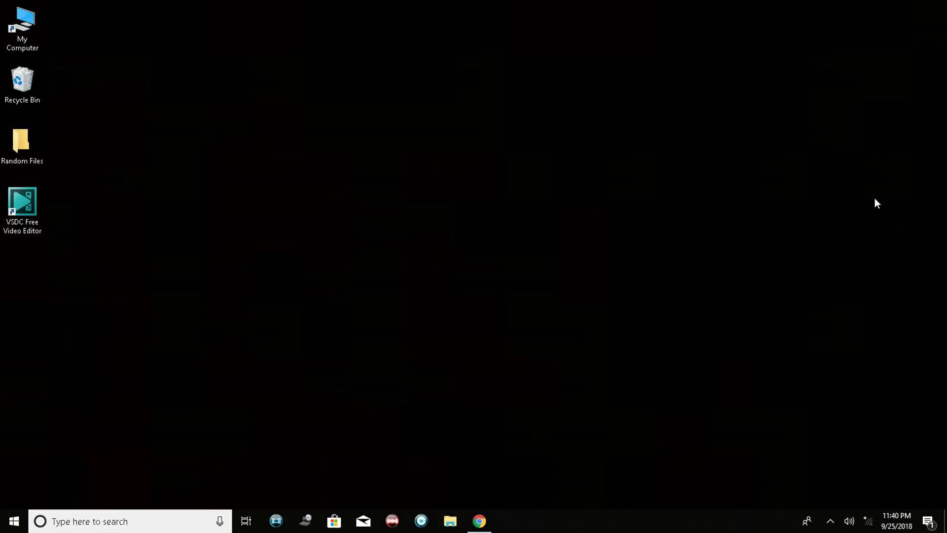
Open Control Panel's System page to check the Windows 10 Home Single Language activation status
click(134, 530)
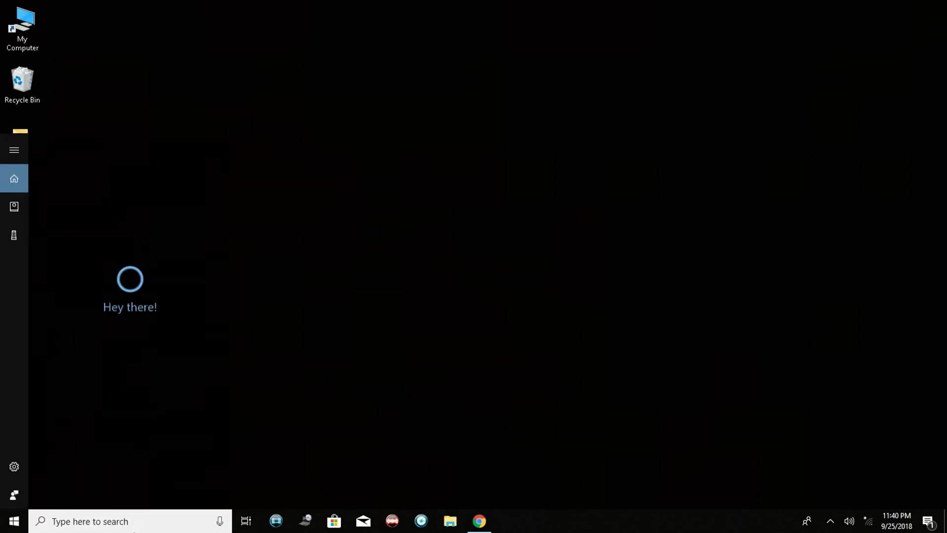
text(control panel)
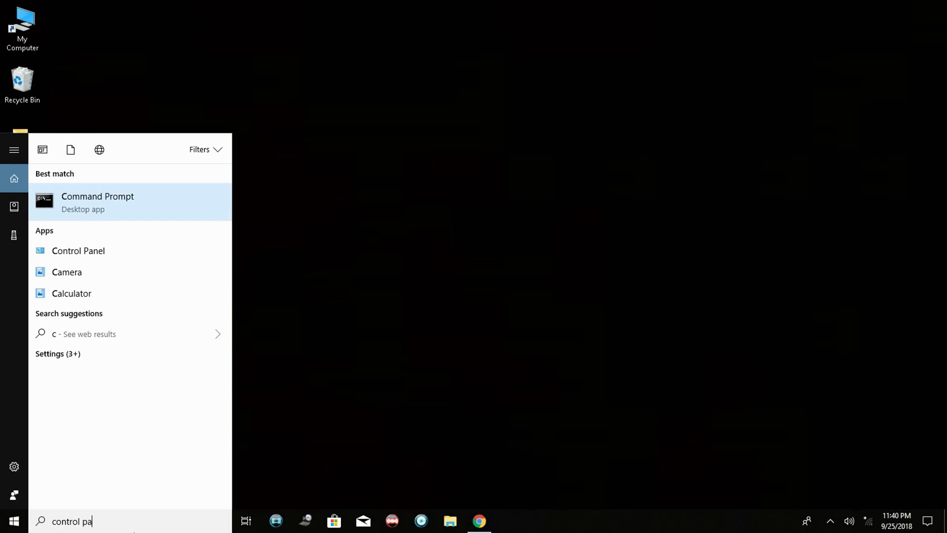
click(196, 216)
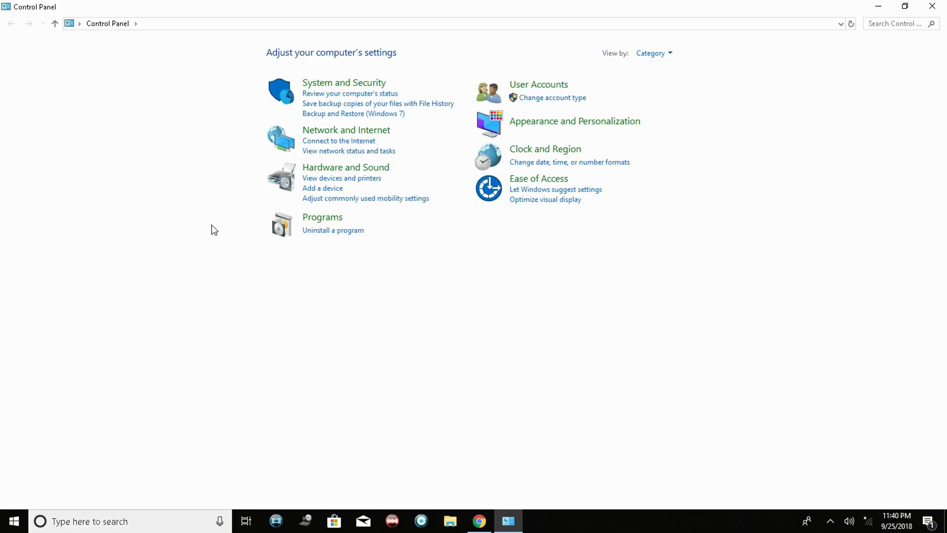
click(376, 84)
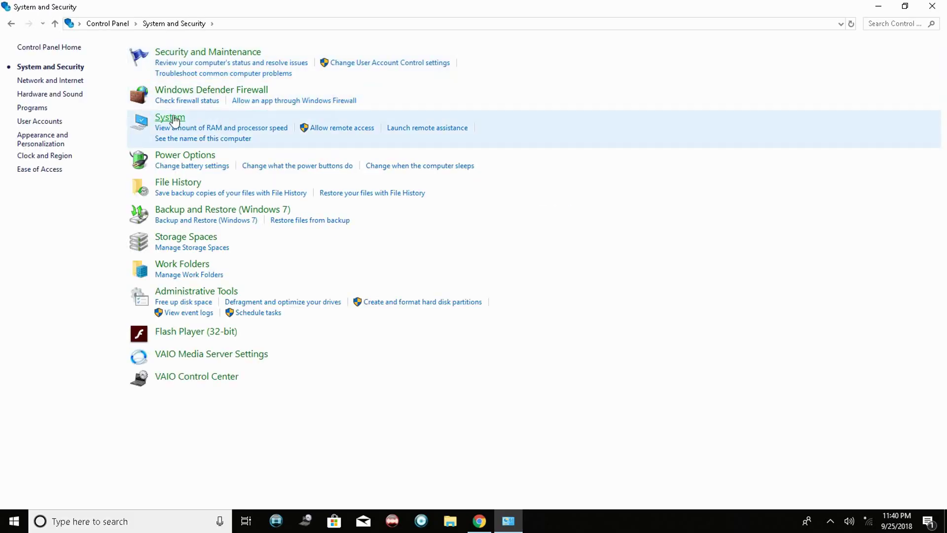
click(172, 119)
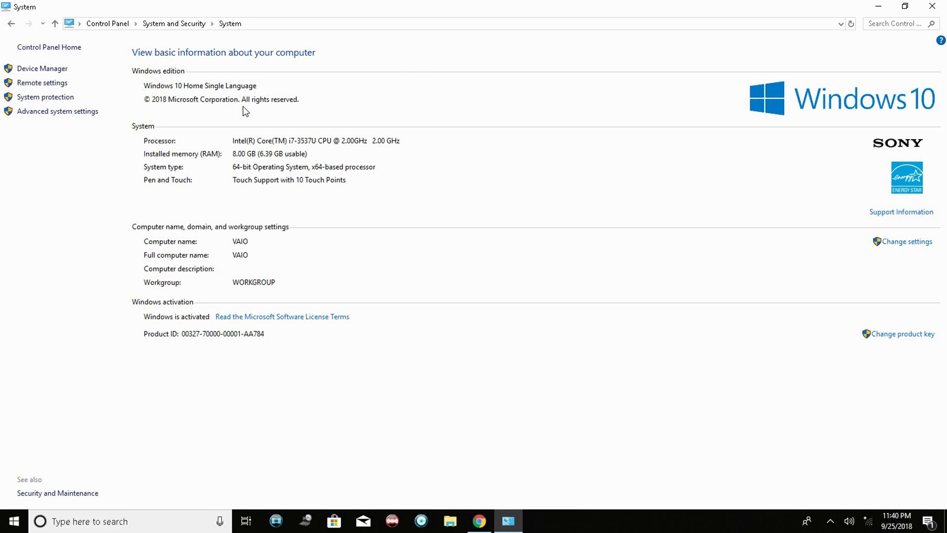
click(116, 519)
Launch Command Prompt as administrator and enter 'cscript slmgr.vbs /ipk' at the prompt
text(cm)
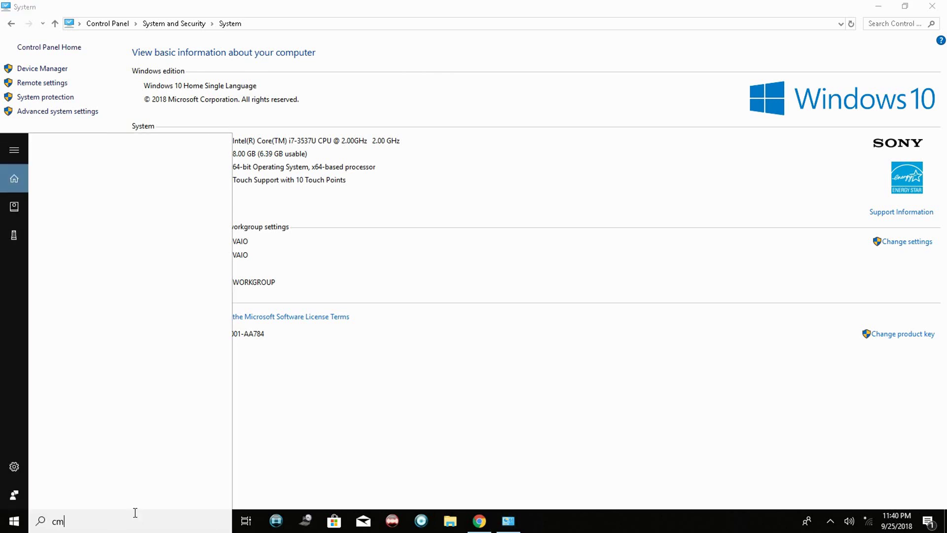
text(d)
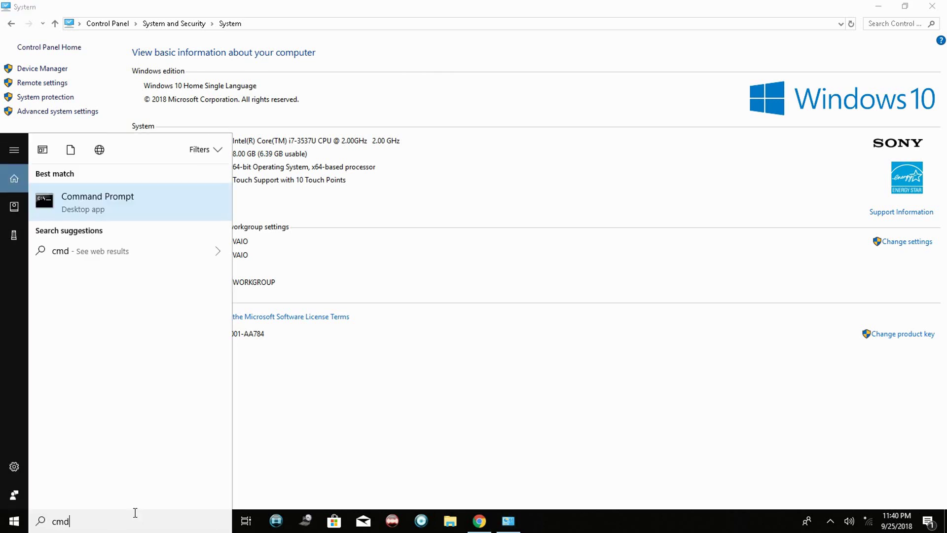
right_click(171, 204)
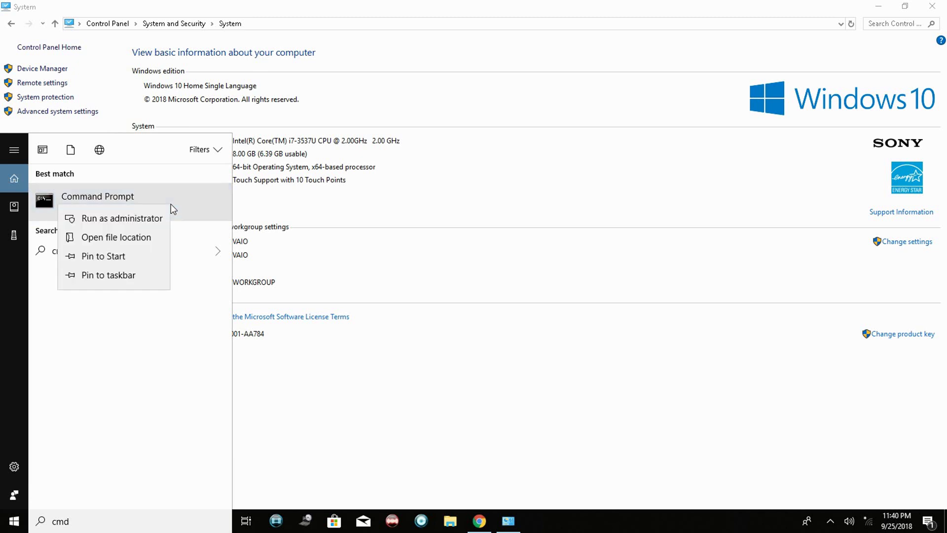
click(147, 219)
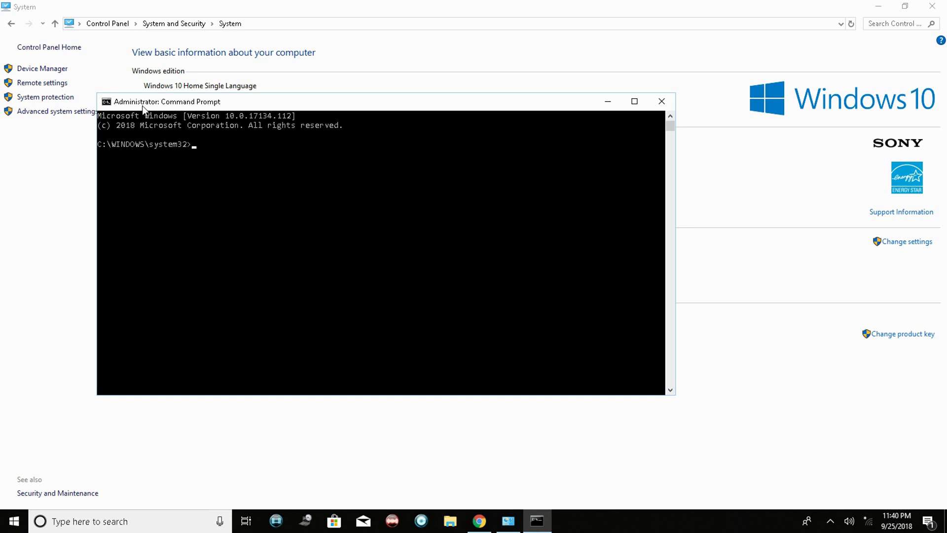
text(cscript slmgr.vbs /ipk)
Scroll the Gearchunk activation article to its per-edition Windows 10 product key list
click(479, 521)
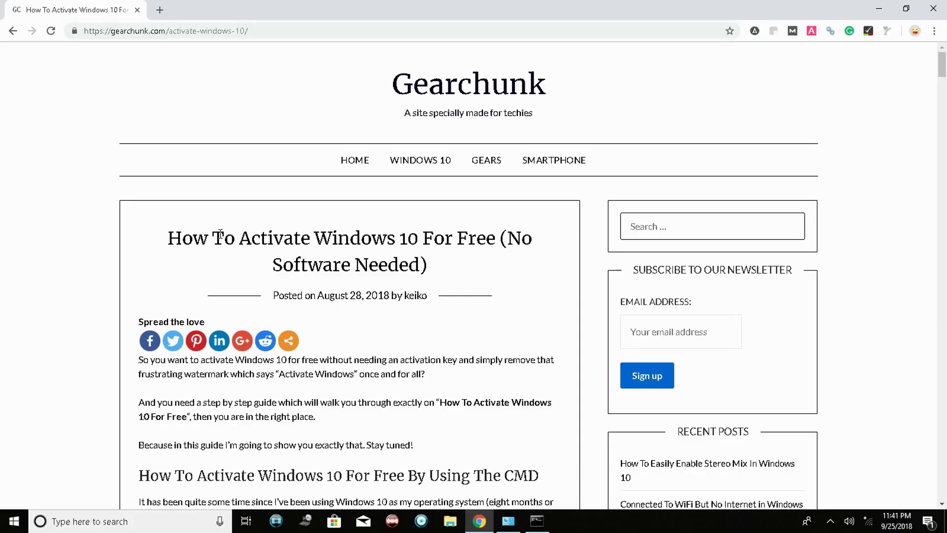
drag(170, 239, 496, 238)
click(401, 307)
scroll(366, 320, down, 15)
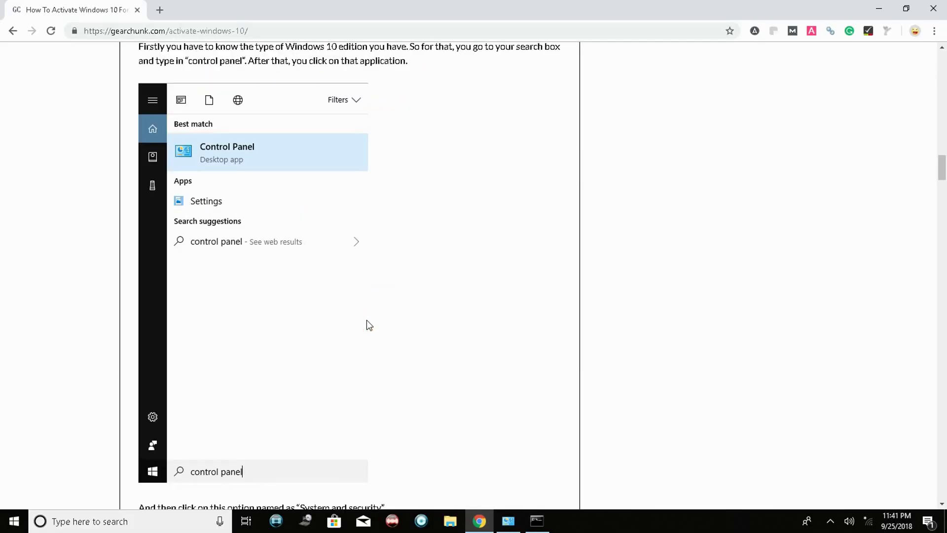
scroll(366, 319, down, 20)
scroll(177, 221, up, 5)
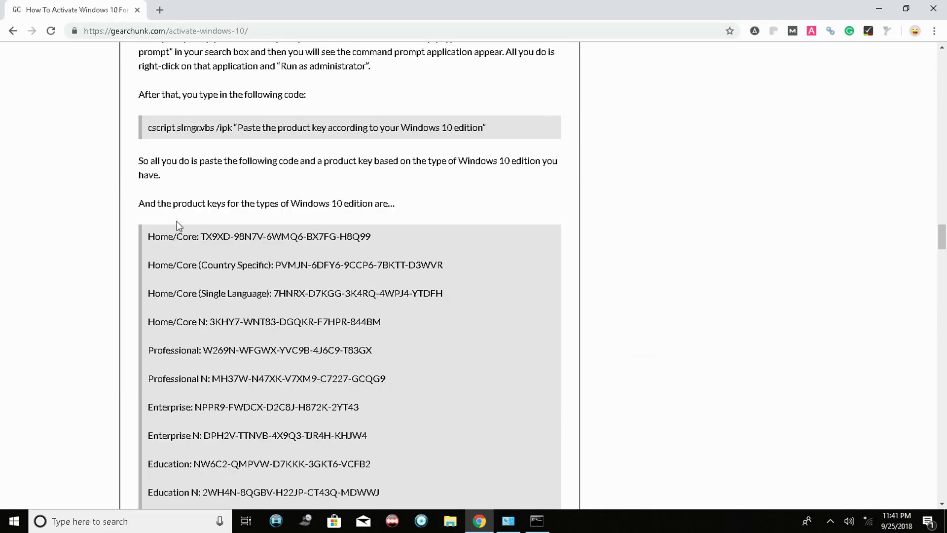
drag(154, 249, 370, 428)
click(370, 428)
drag(149, 236, 312, 323)
click(293, 317)
Confirm the edition on the System page, then copy the Home/Core (Single Language) key
click(508, 522)
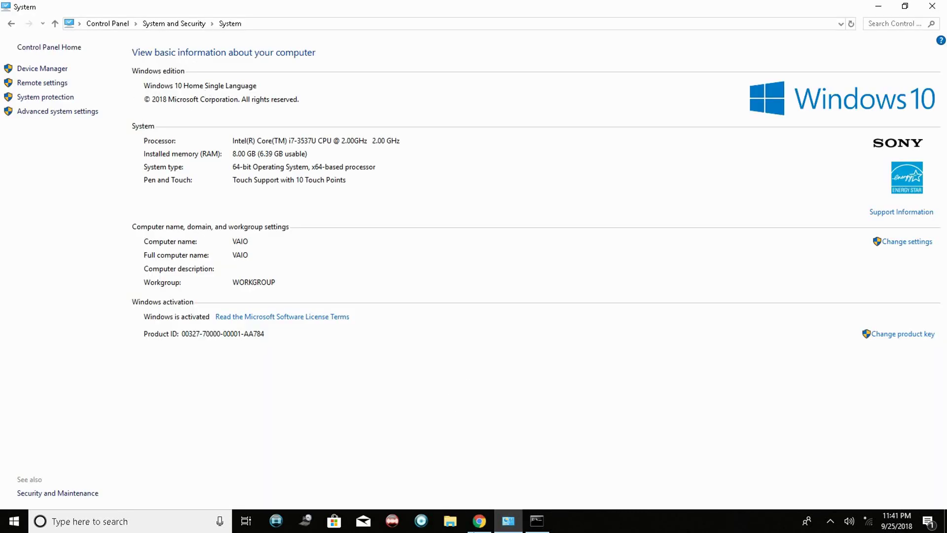
click(479, 521)
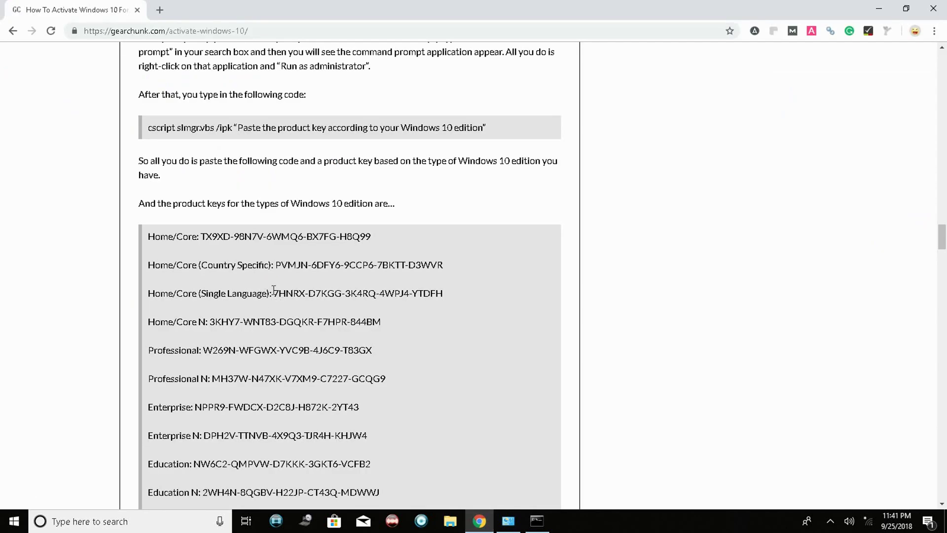
drag(273, 291, 461, 285)
key(ctrl+c)
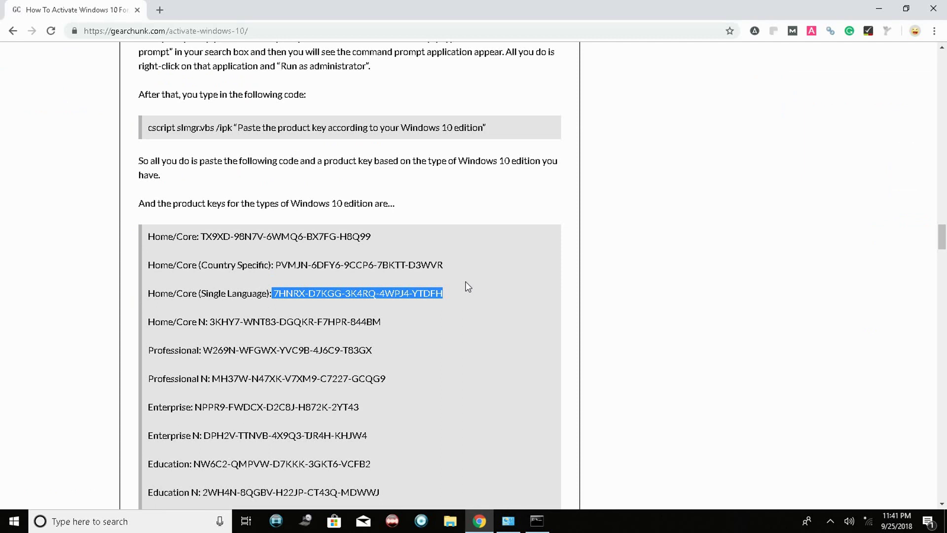
click(546, 437)
Paste the copied key after /ipk and run it to install the product key
click(537, 521)
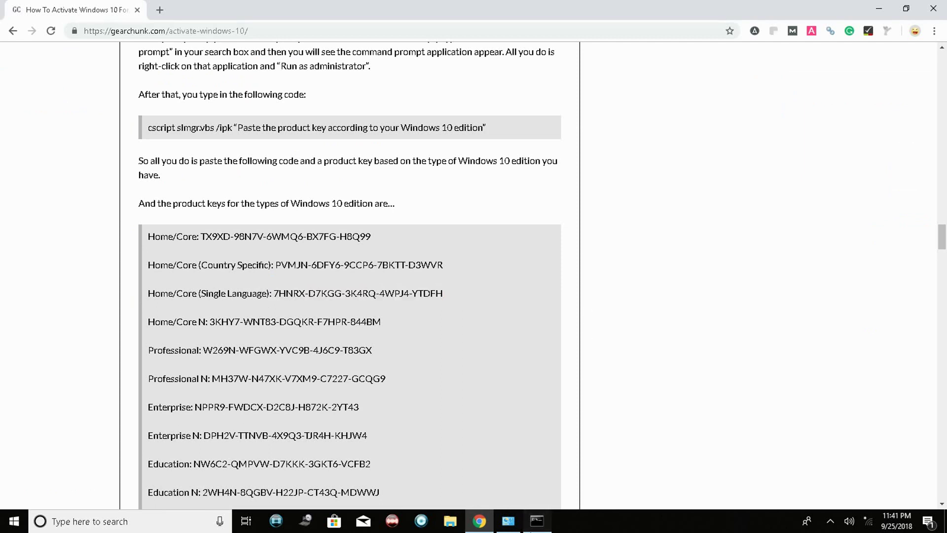
key(ctrl+v)
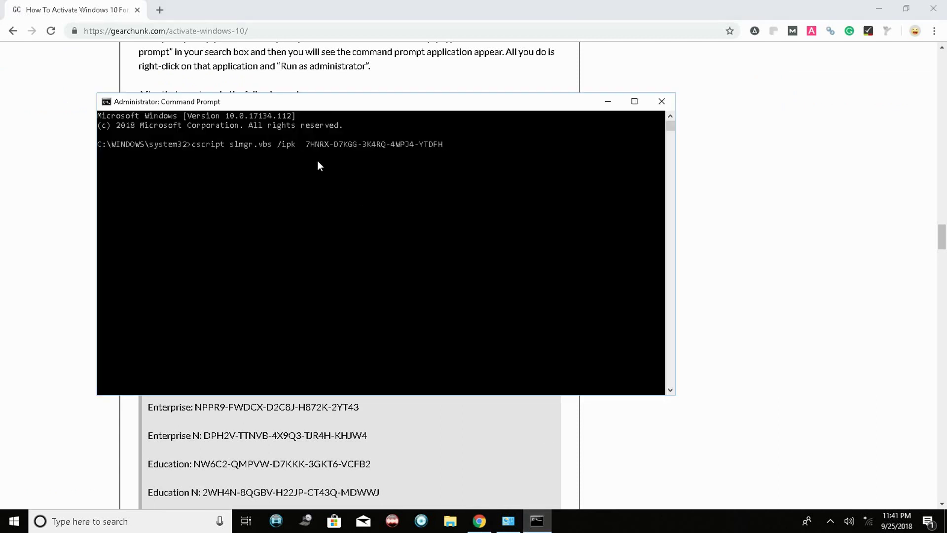
key(Return)
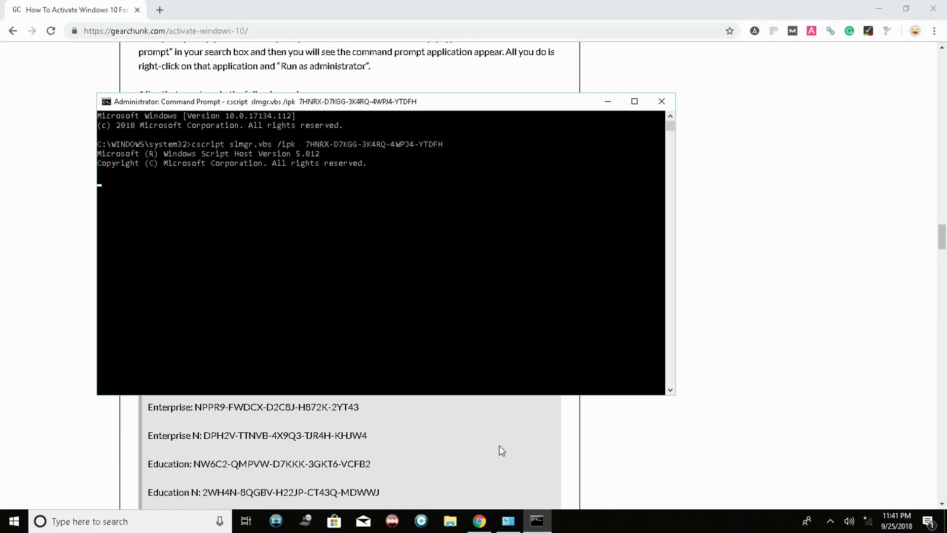
Copy the article's KMS server command and run it to set the host to kms.lotro.cc
click(500, 450)
scroll(437, 402, down, 5)
scroll(437, 402, down, 13)
scroll(437, 401, up, 4)
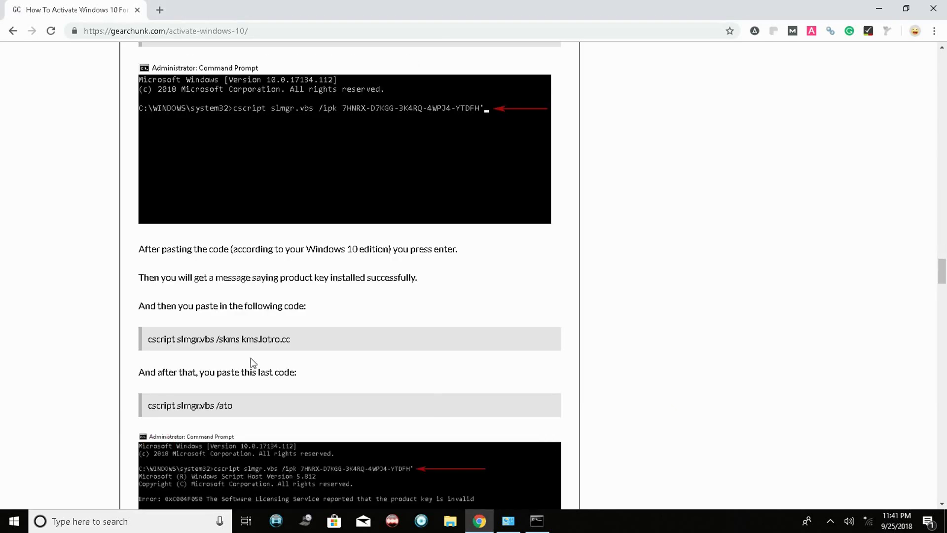
triple_click(224, 341)
key(ctrl+c)
click(598, 469)
click(536, 521)
right_click(305, 260)
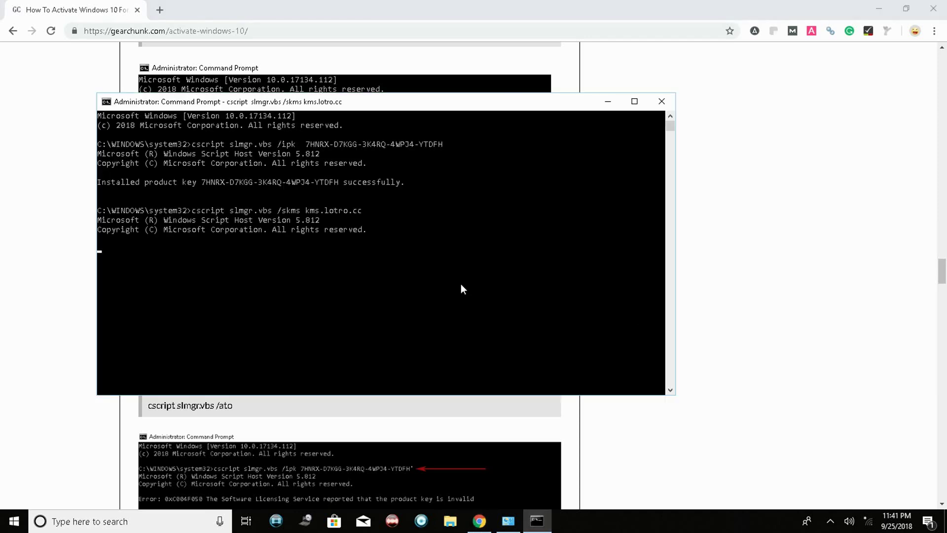
Copy and run 'cscript slmgr.vbs /ato' to attempt activation
click(724, 266)
triple_click(208, 403)
key(ctrl+c)
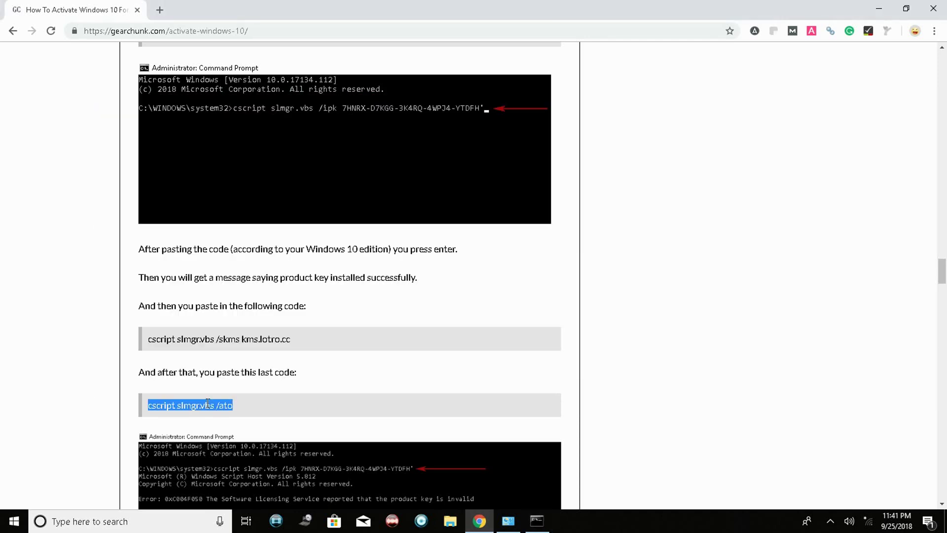
click(767, 372)
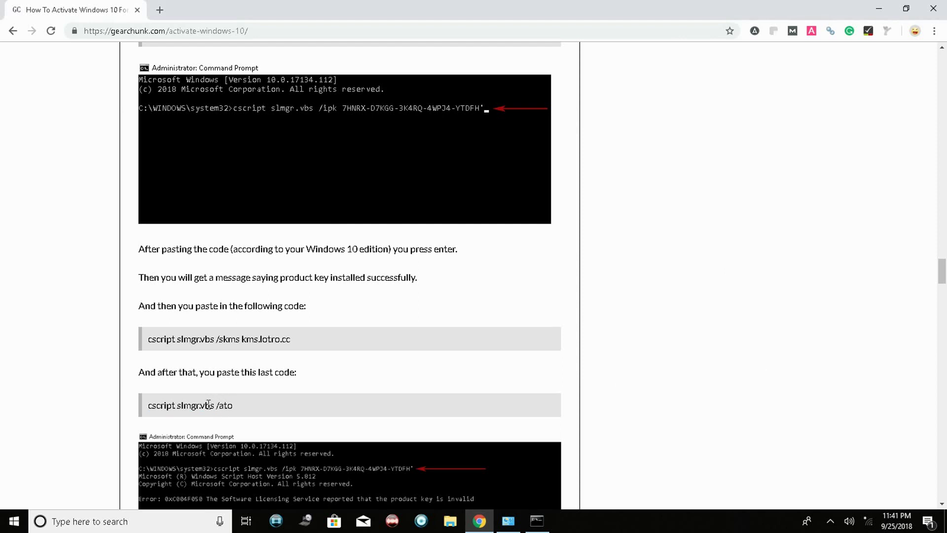
click(536, 521)
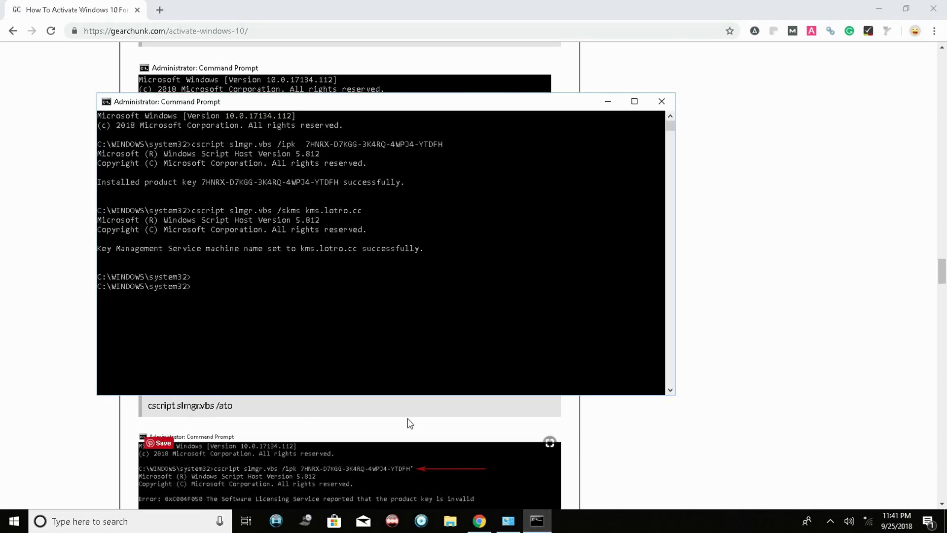
right_click(209, 289)
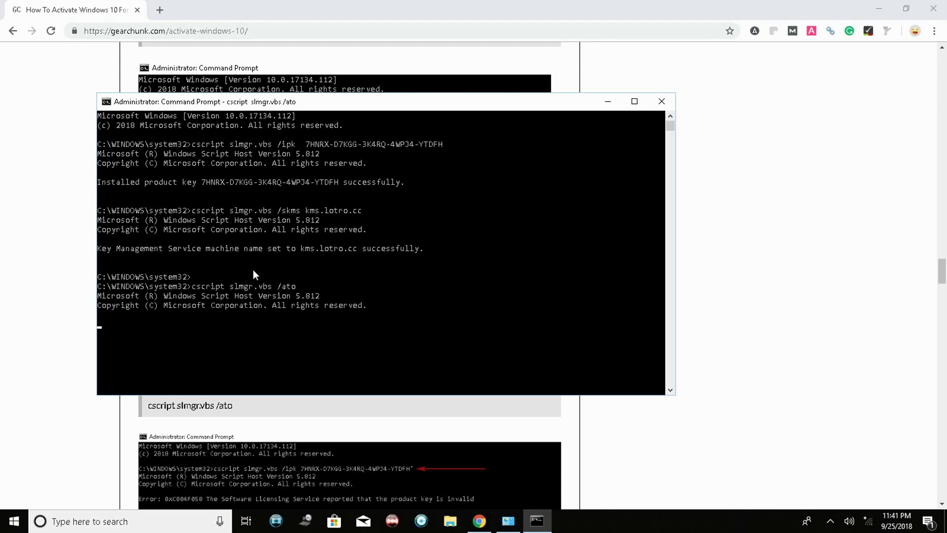
click(735, 221)
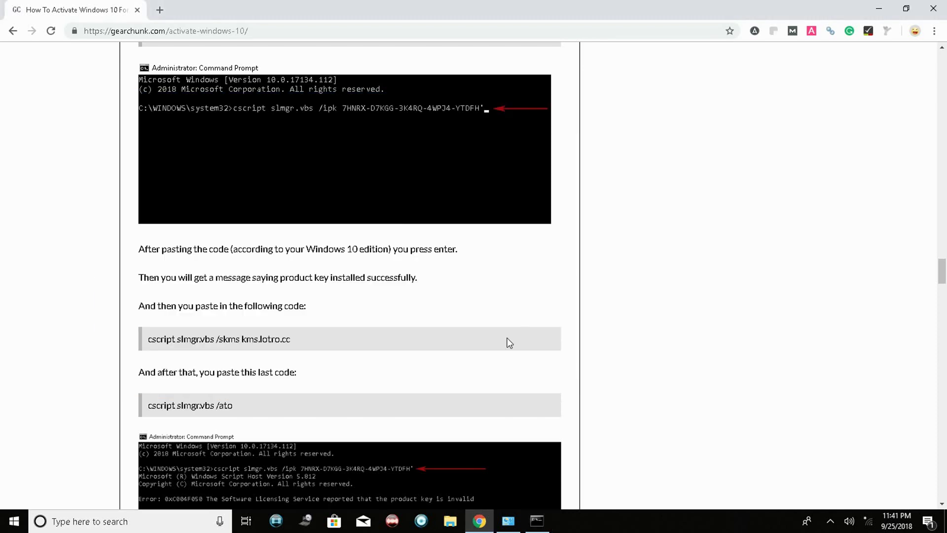
scroll(191, 427, down, 4)
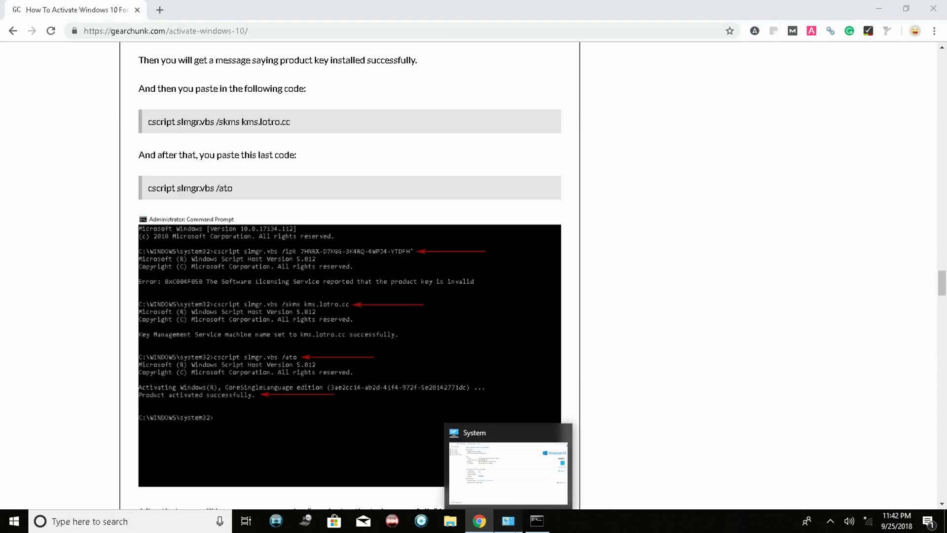
Compare the System page's activation status with the console's /ato result (error 0xC004F074)
click(498, 465)
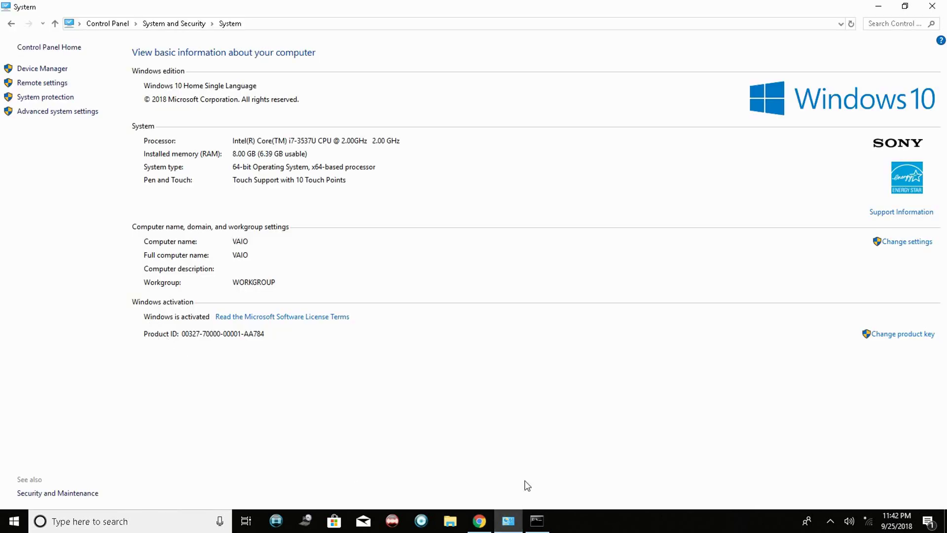
click(538, 521)
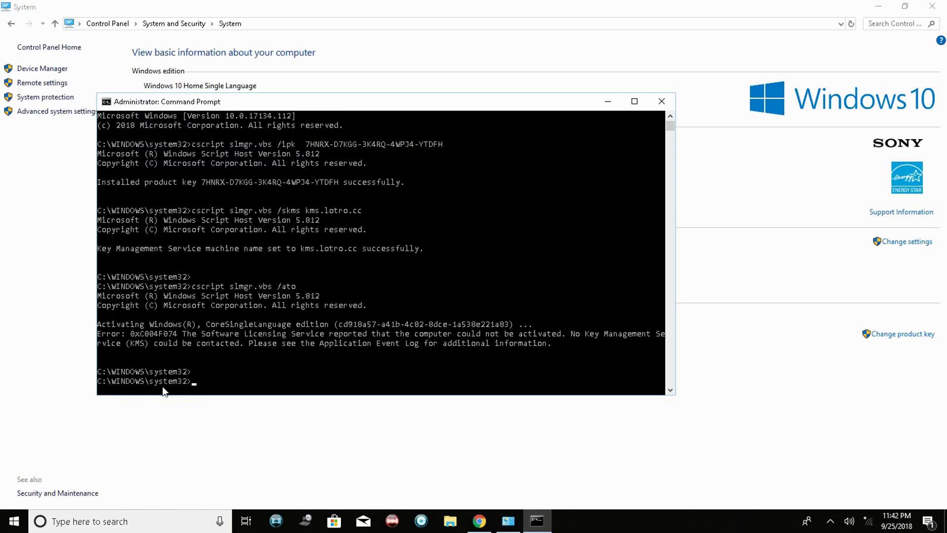
click(270, 425)
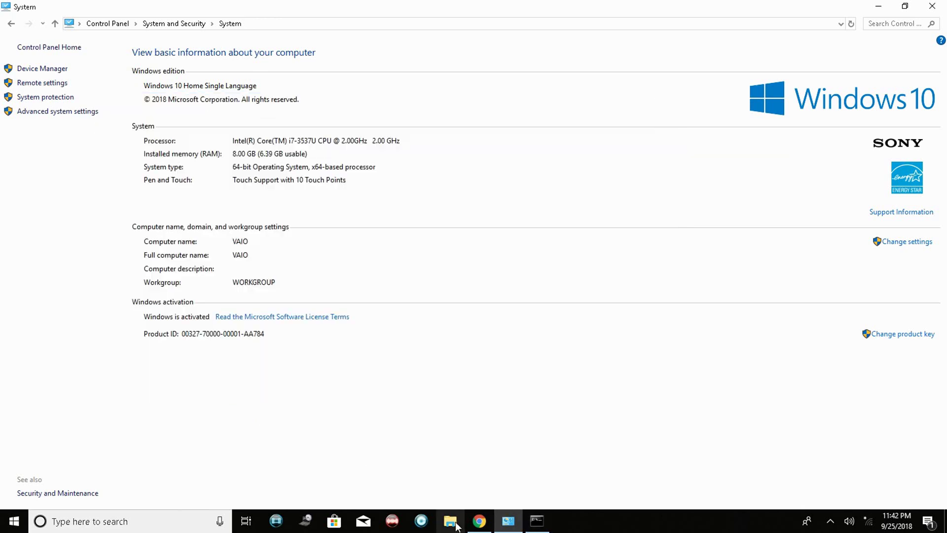
click(488, 529)
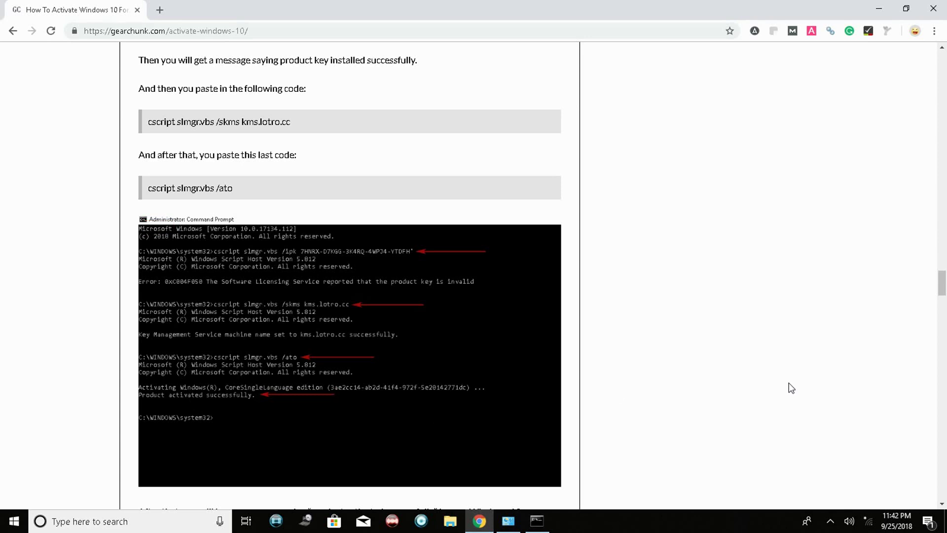
Close the Command Prompt and minimize Chrome to show the desktop
click(546, 518)
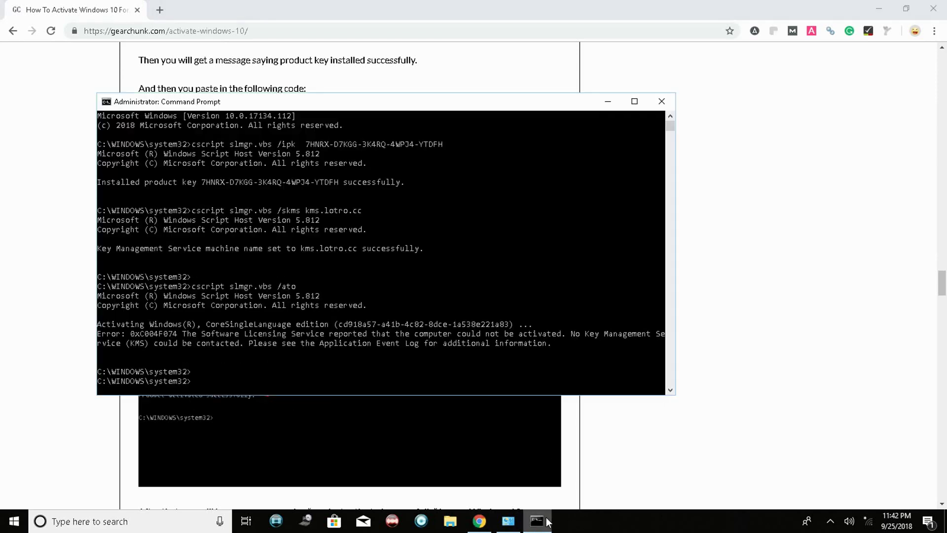
click(662, 102)
click(871, 7)
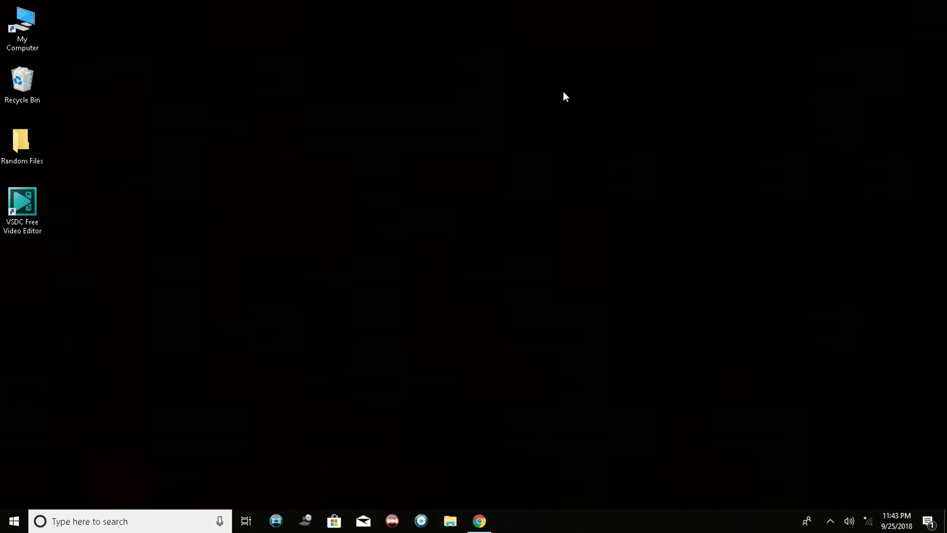
Create 'activate windows 10.txt' on the desktop and place it beside My Computer
right_click(565, 93)
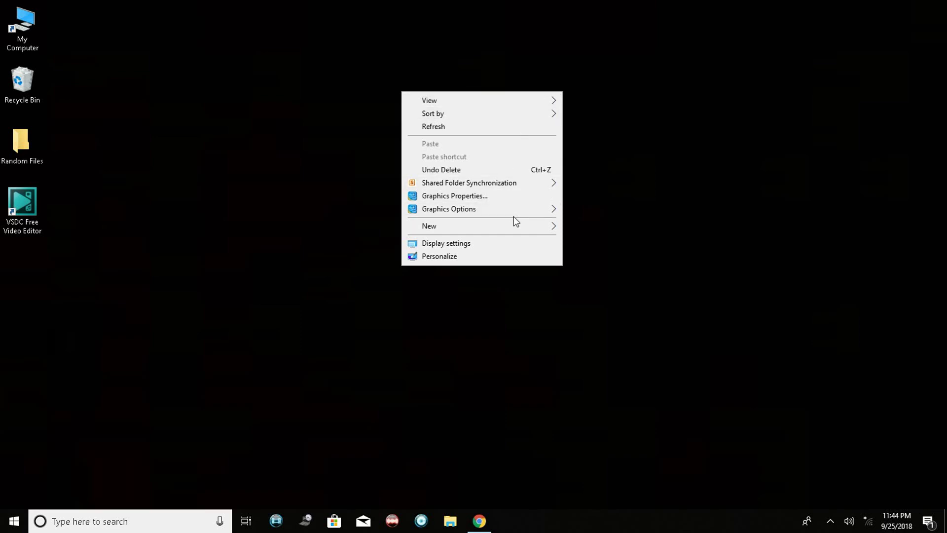
mouse_move(524, 229)
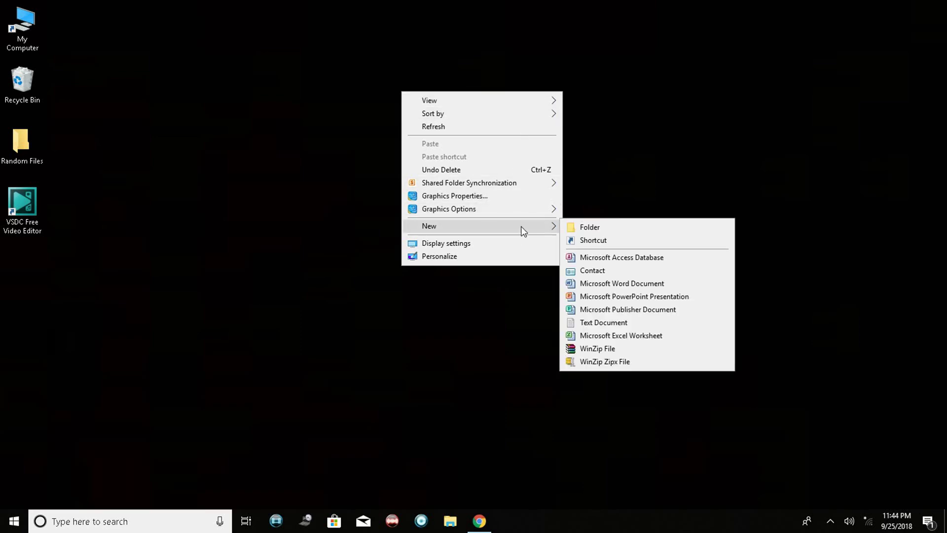
click(607, 325)
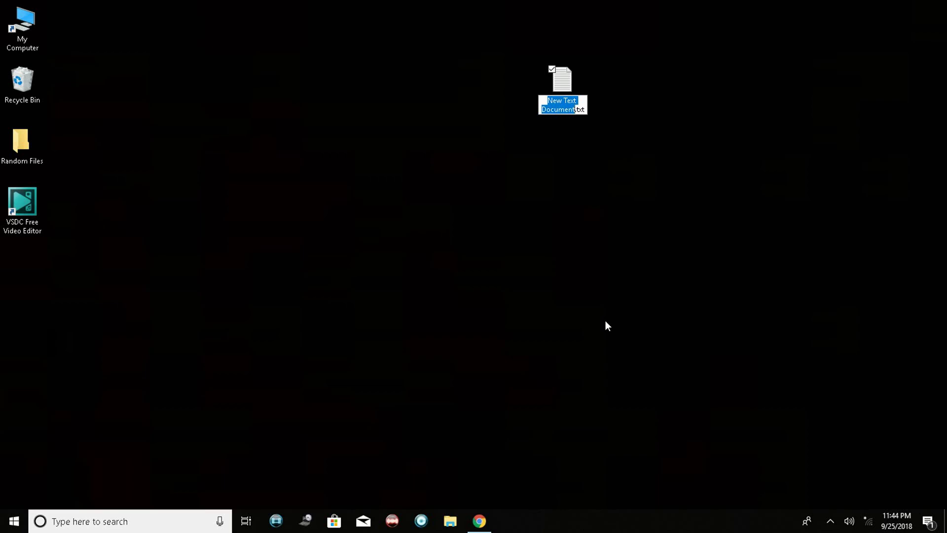
text(activate)
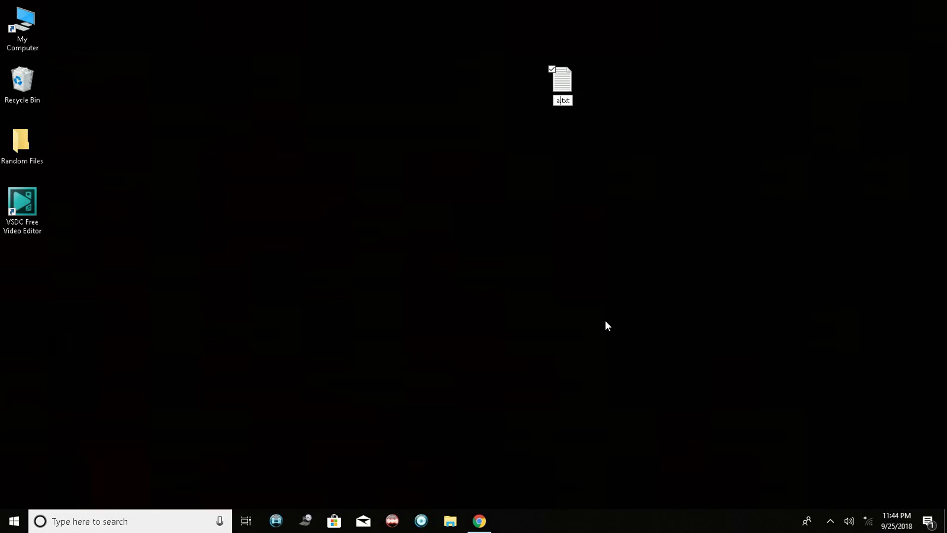
text( windows 10)
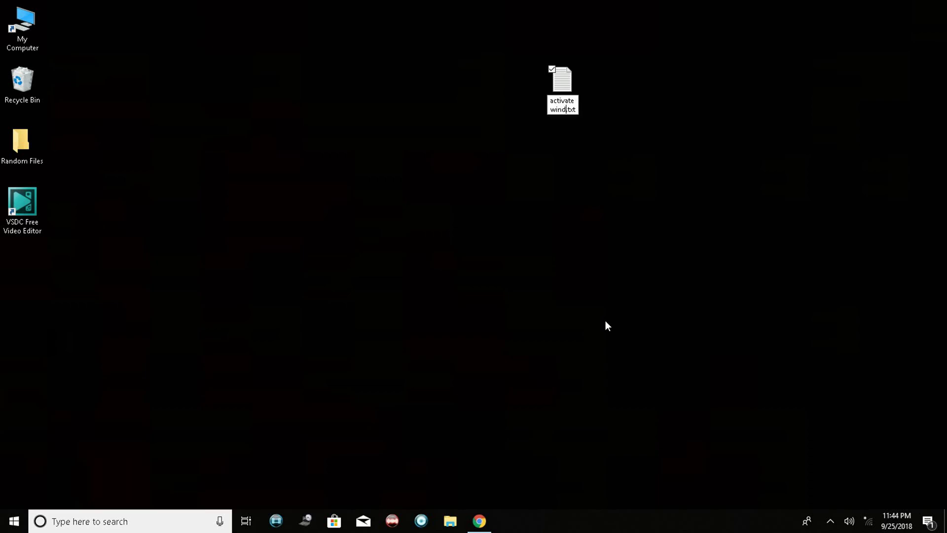
key(Return)
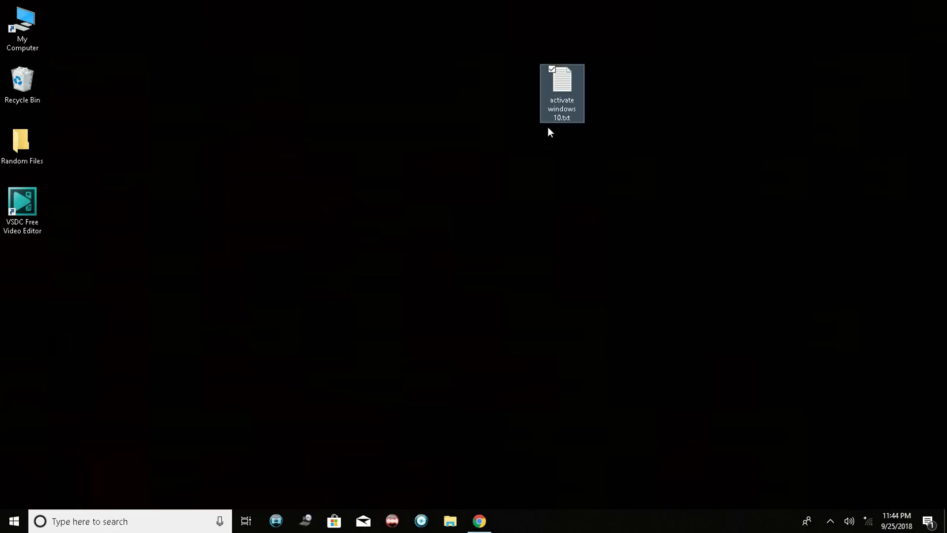
drag(563, 93, 59, 31)
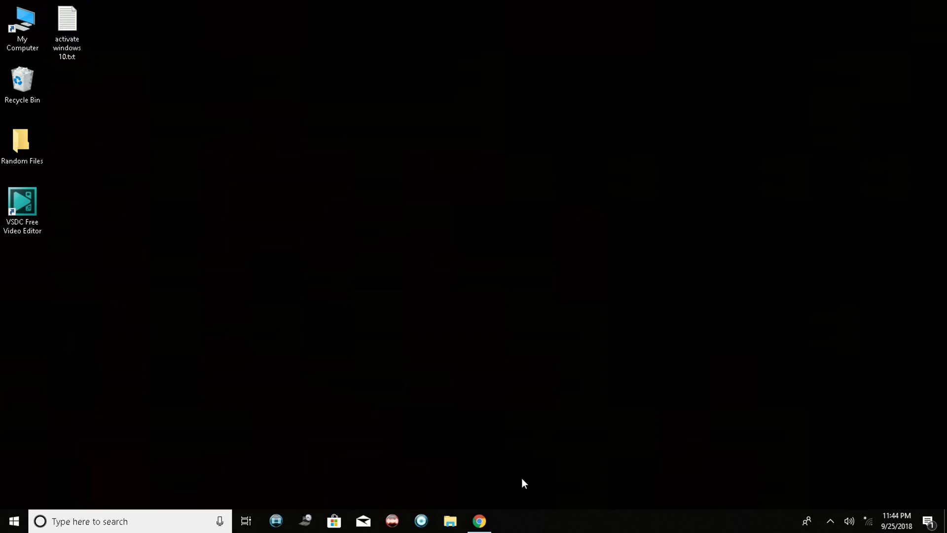
Select and copy the KMS activation script from the Gearchunk article
click(480, 521)
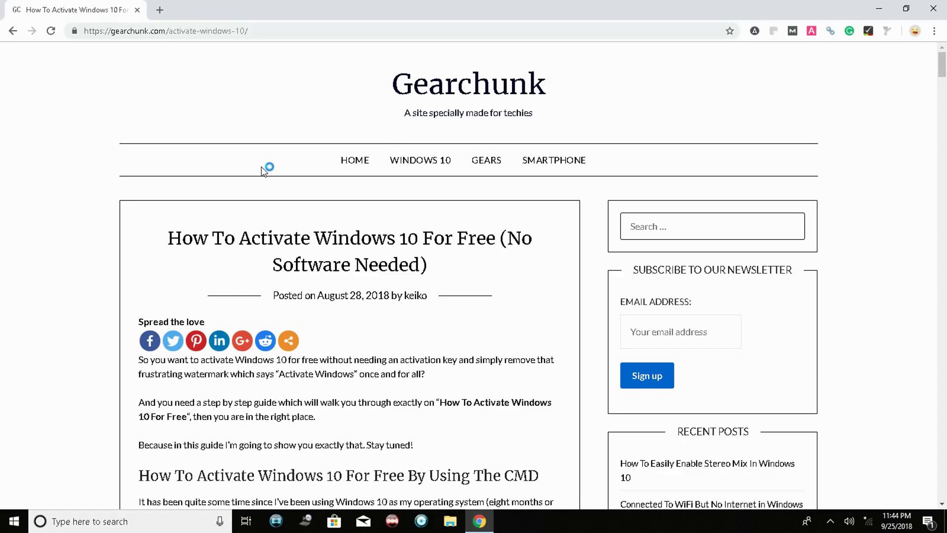
drag(213, 238, 459, 236)
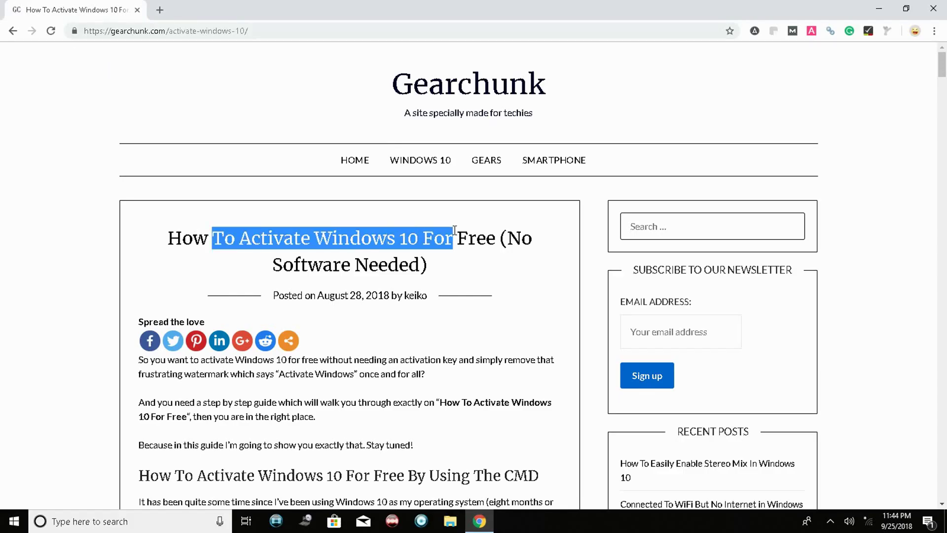
click(400, 274)
scroll(400, 272, down, 20)
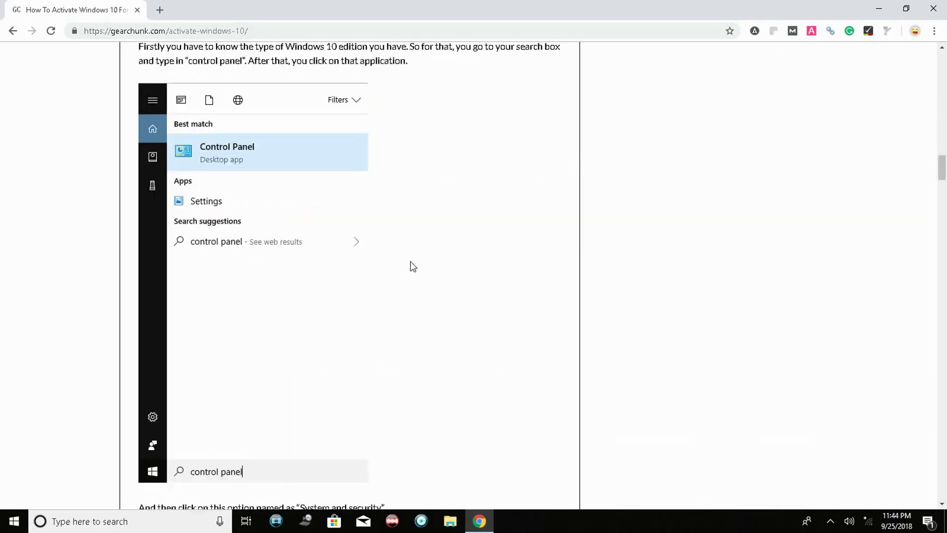
scroll(411, 262, down, 20)
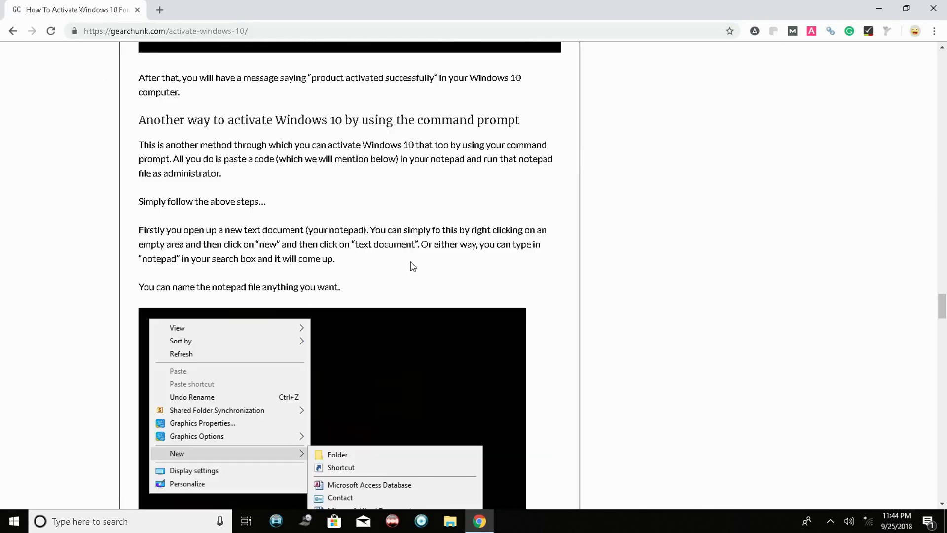
scroll(249, 176, down, 5)
scroll(249, 176, up, 5)
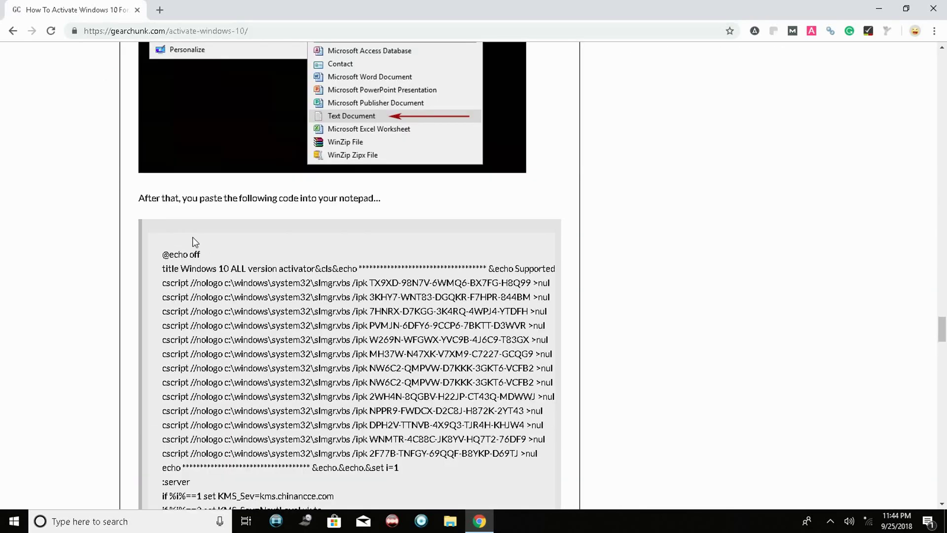
drag(159, 254, 270, 241)
scroll(269, 246, down, 8)
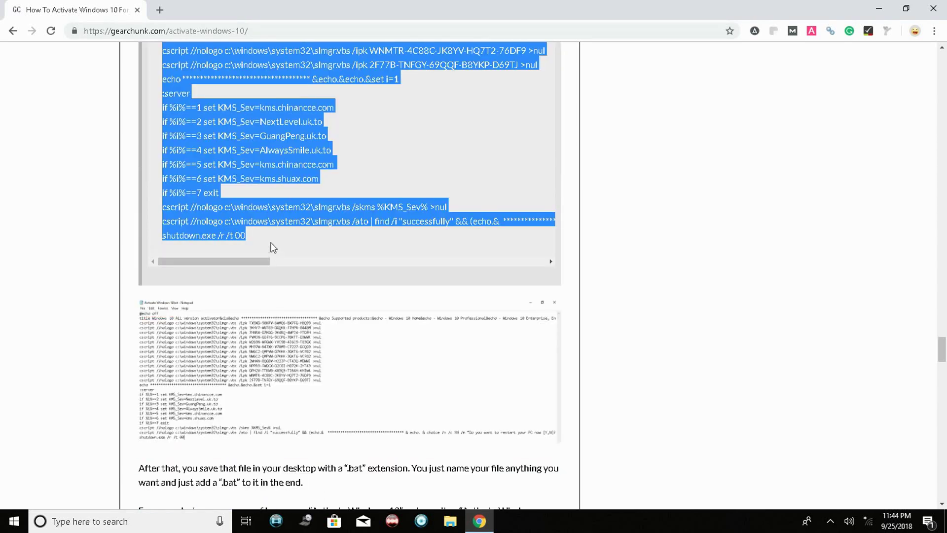
click(816, 266)
scroll(738, 268, up, 4)
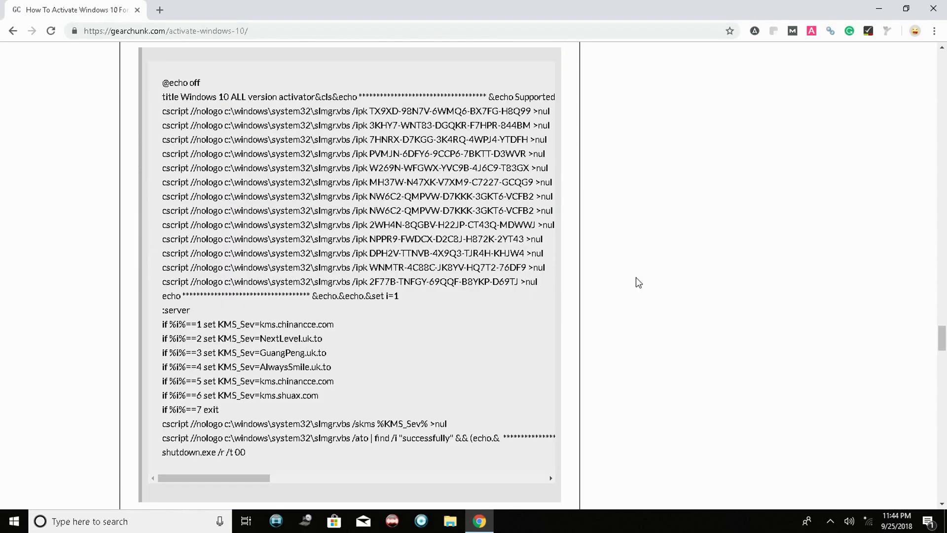
Paste the script into 'activate windows 10.txt' in maximized Notepad and choose Save As
click(483, 527)
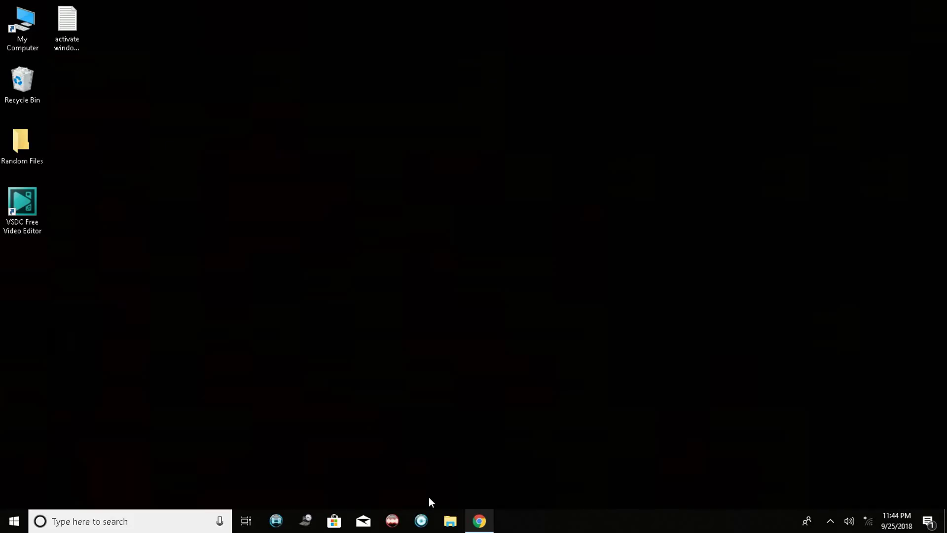
double_click(85, 27)
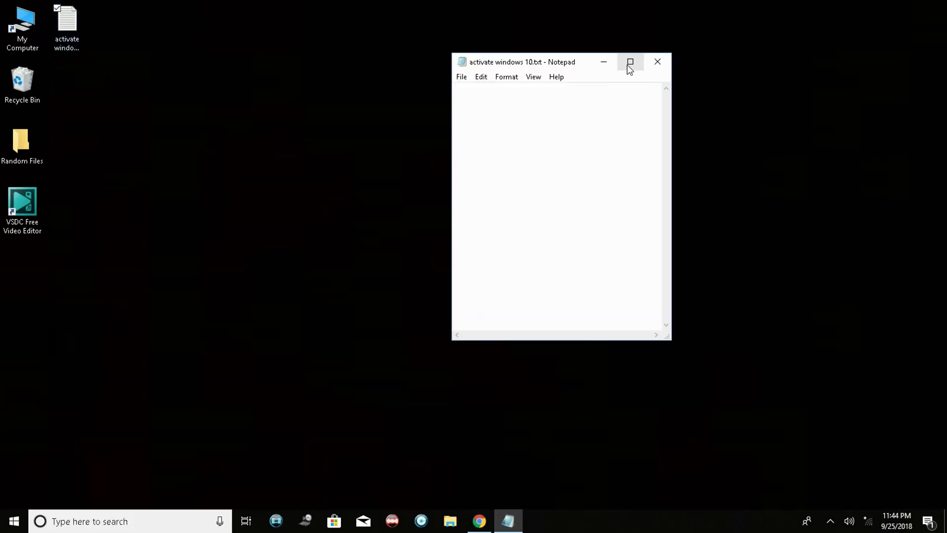
click(630, 63)
key(ctrl+v)
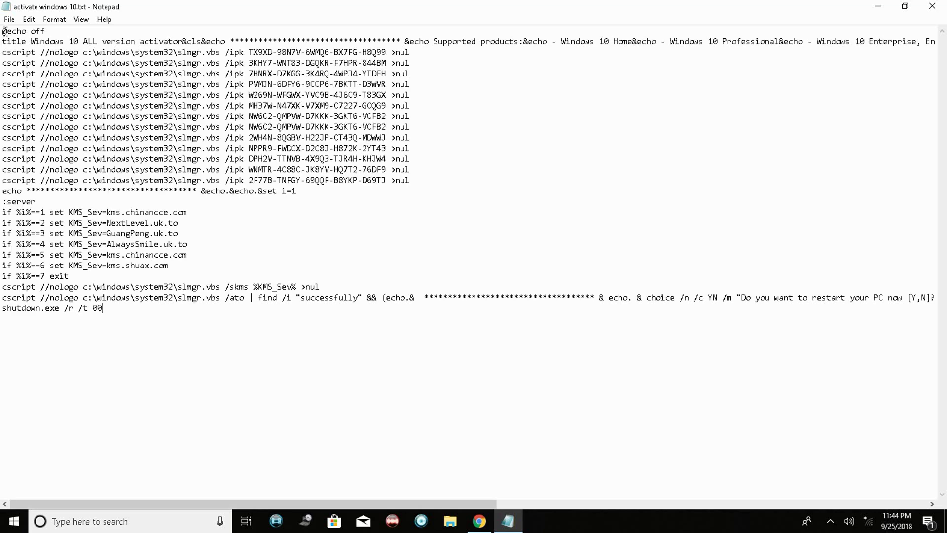
click(9, 19)
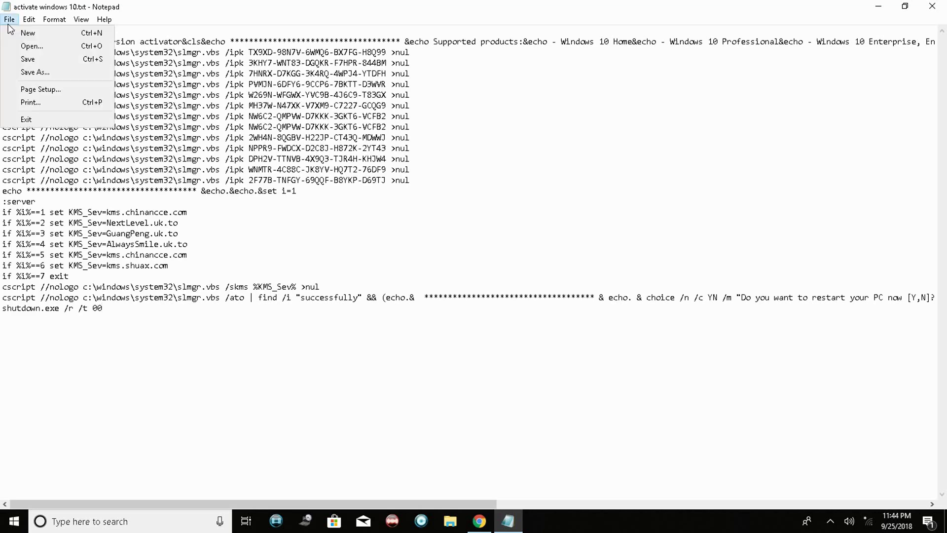
click(53, 72)
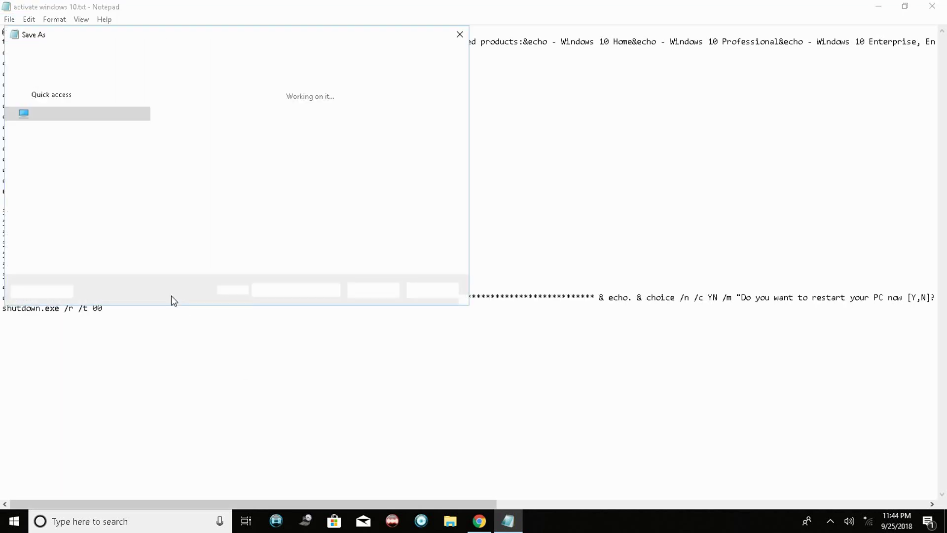
Save the script as 'activate windows 10.bat' with type All Files (*.*), then close Notepad
click(173, 248)
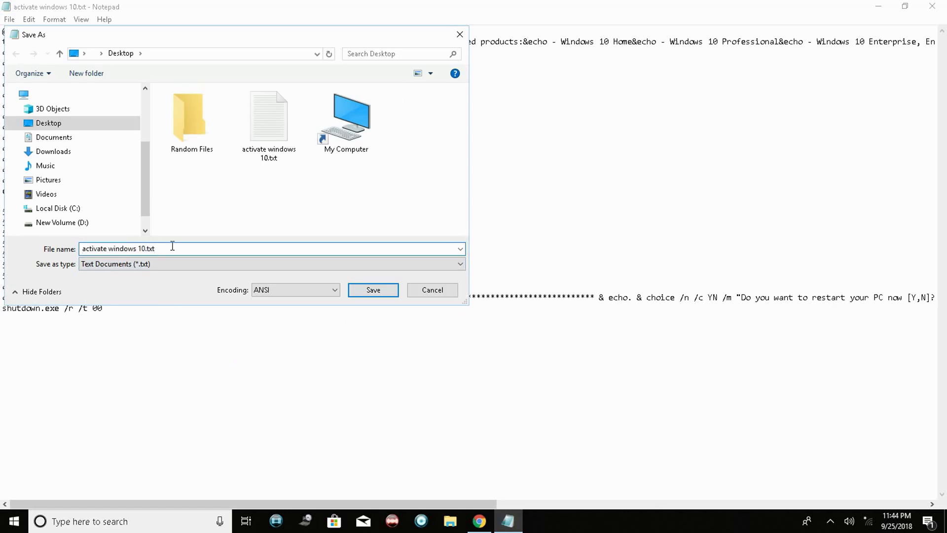
key(BackSpace)
key(BackSpace)
key(BackSpace)
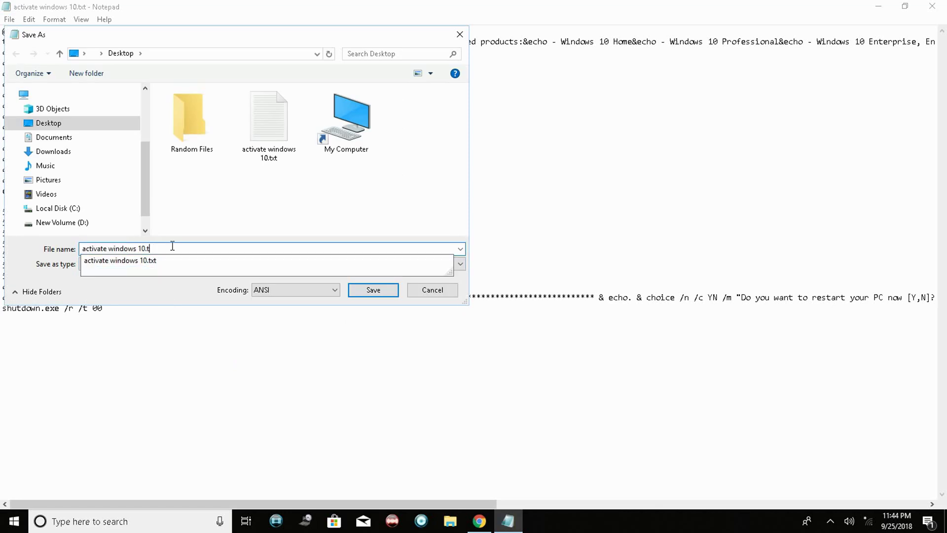
text(t)
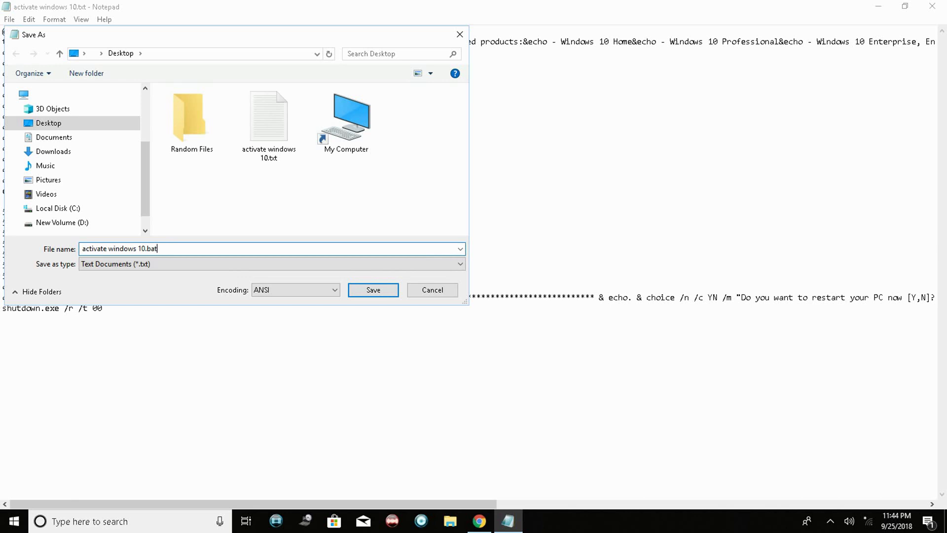
drag(85, 249, 139, 248)
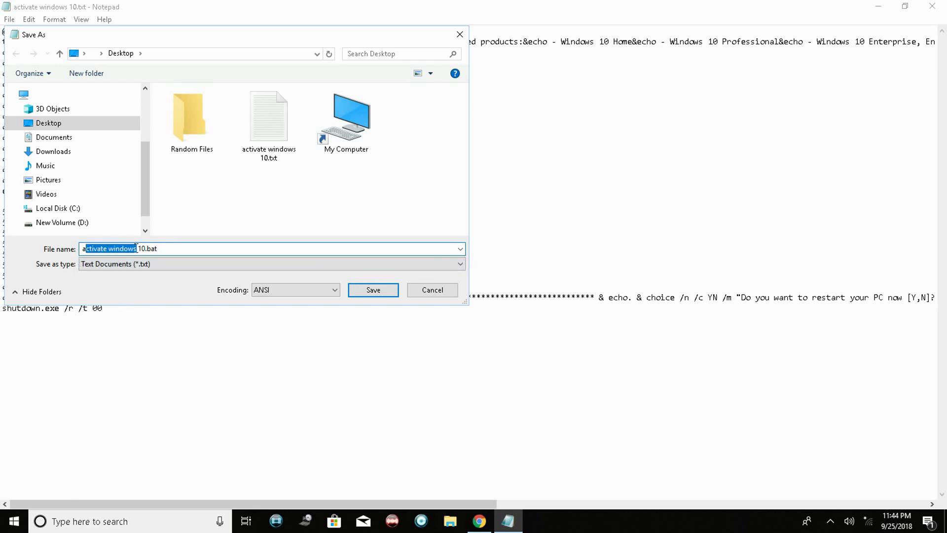
click(159, 248)
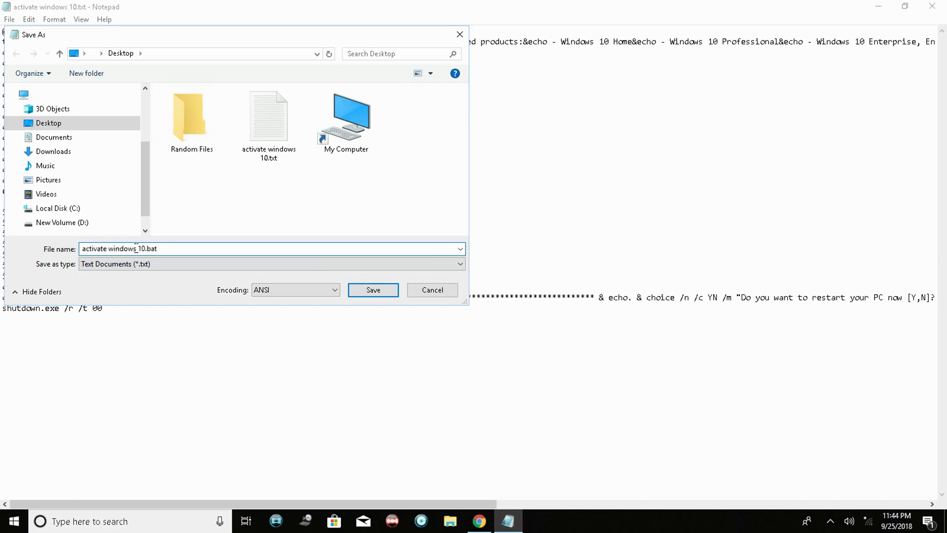
click(154, 268)
click(121, 285)
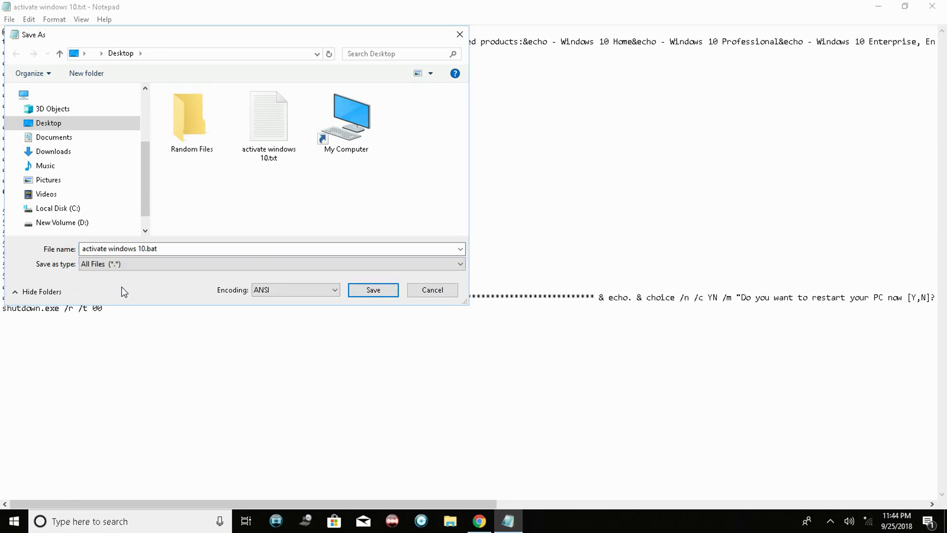
click(362, 290)
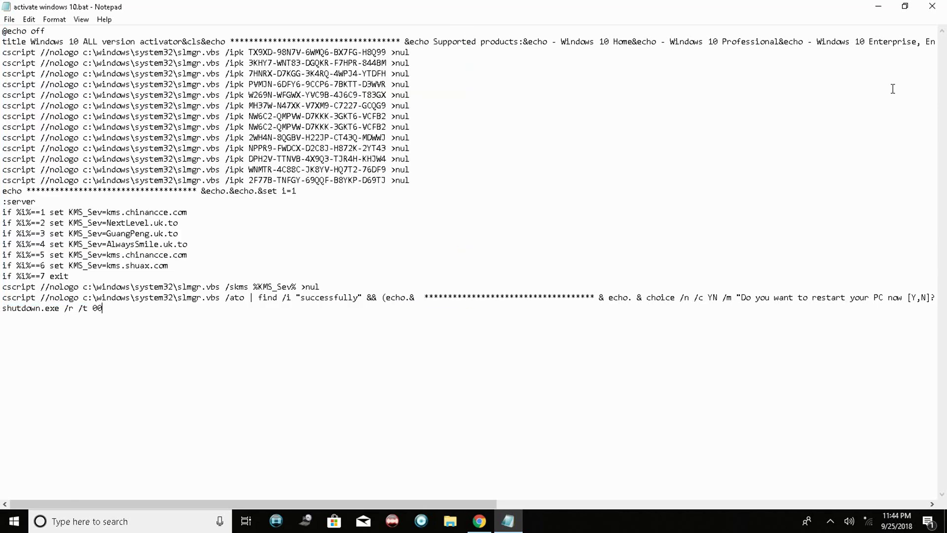
click(931, 6)
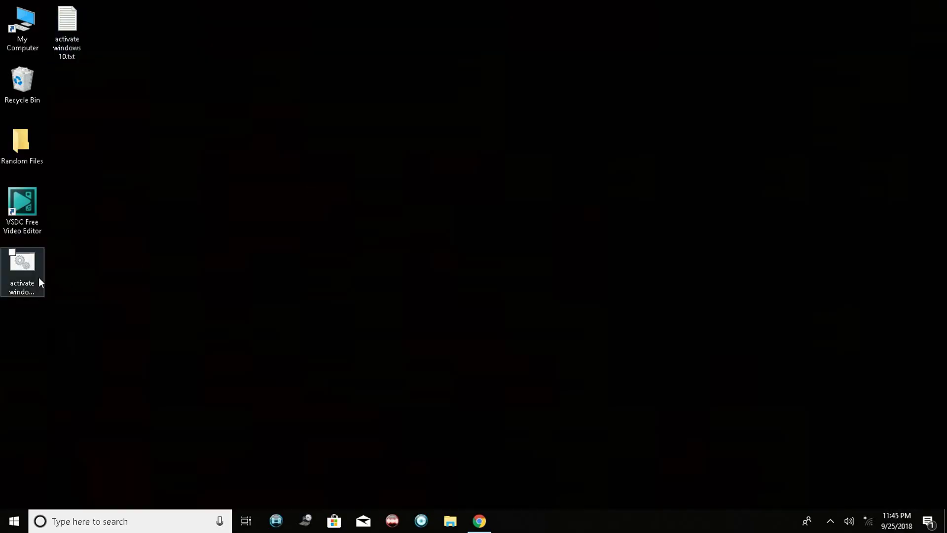
Run 'activate windows 10.bat' from the desktop as administrator
click(38, 278)
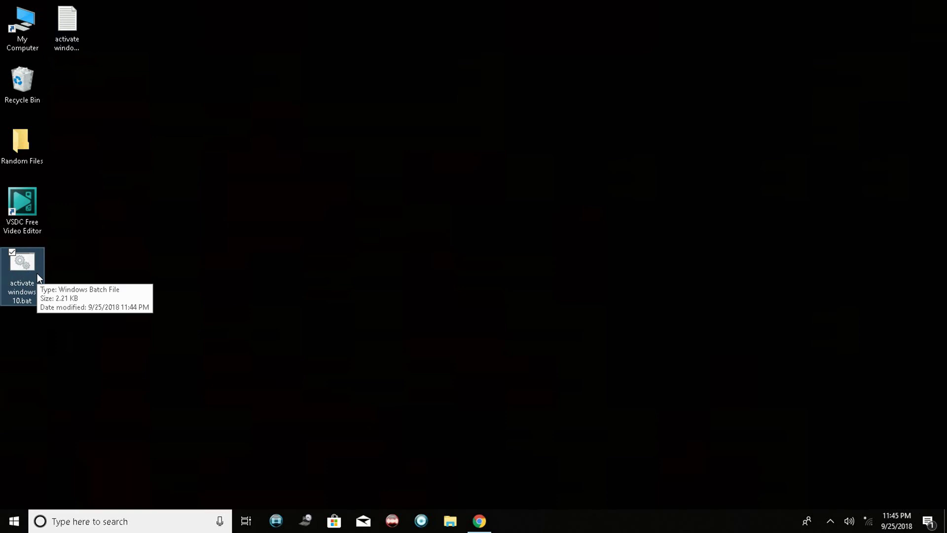
right_click(37, 273)
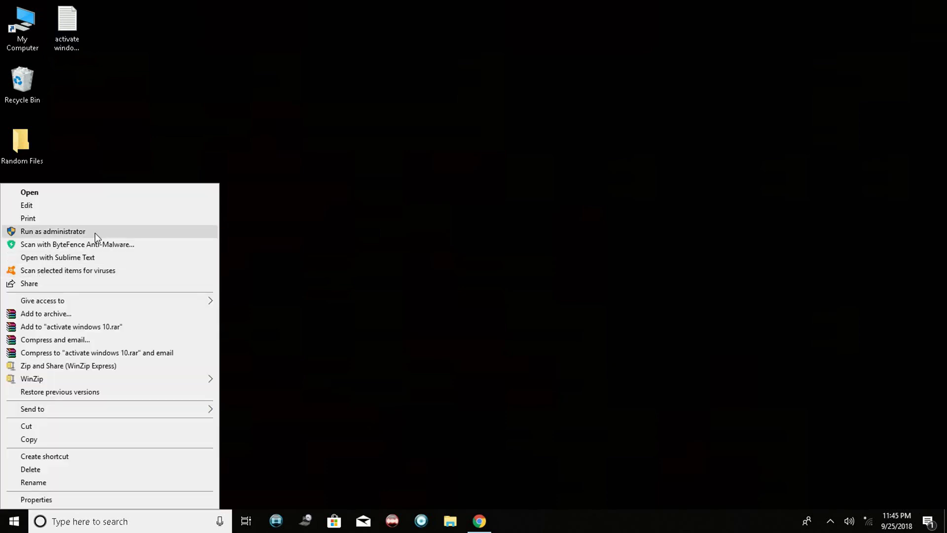
click(125, 235)
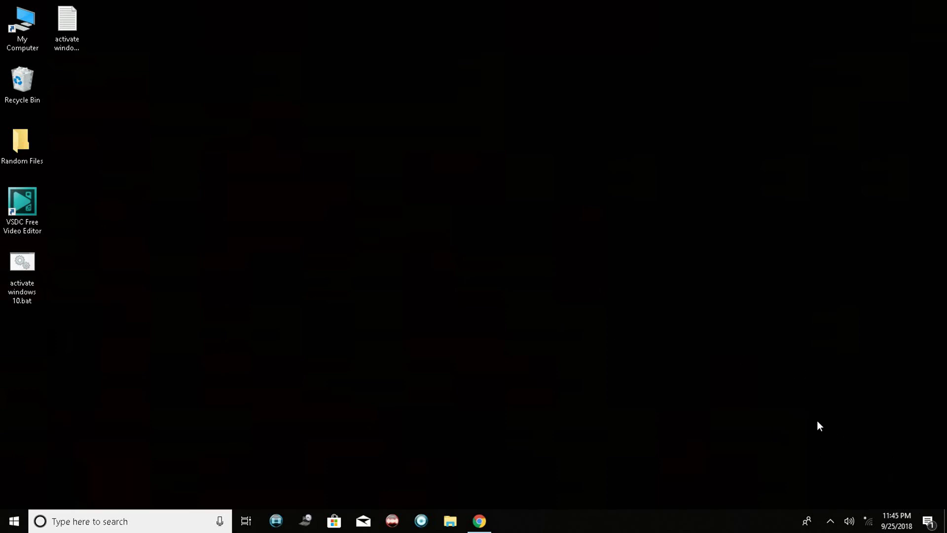
right_click(36, 259)
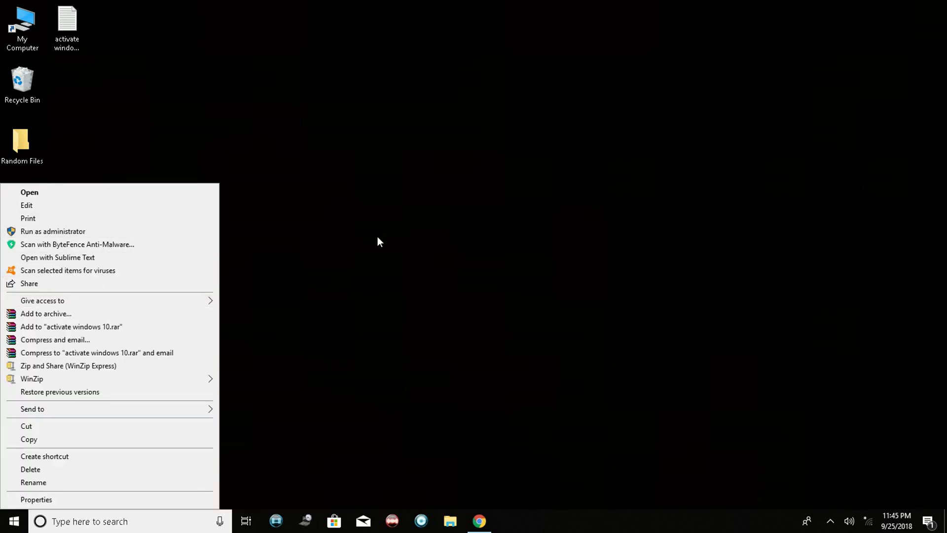
click(601, 237)
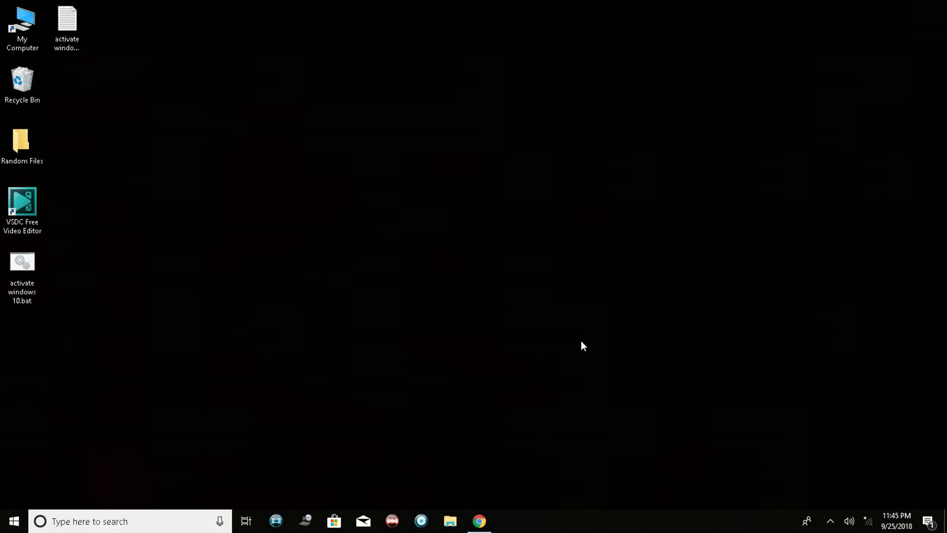
click(479, 521)
scroll(405, 298, up, 10)
scroll(404, 303, up, 8)
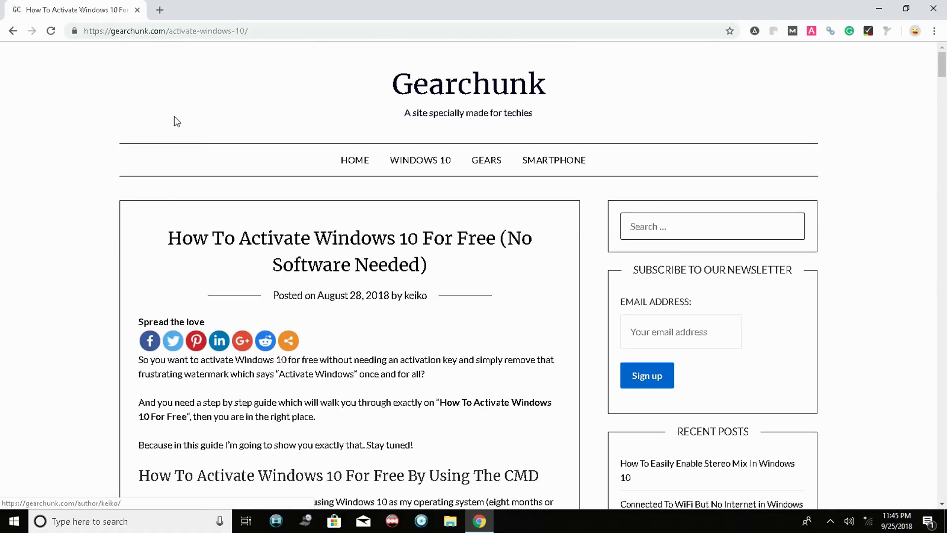
click(278, 30)
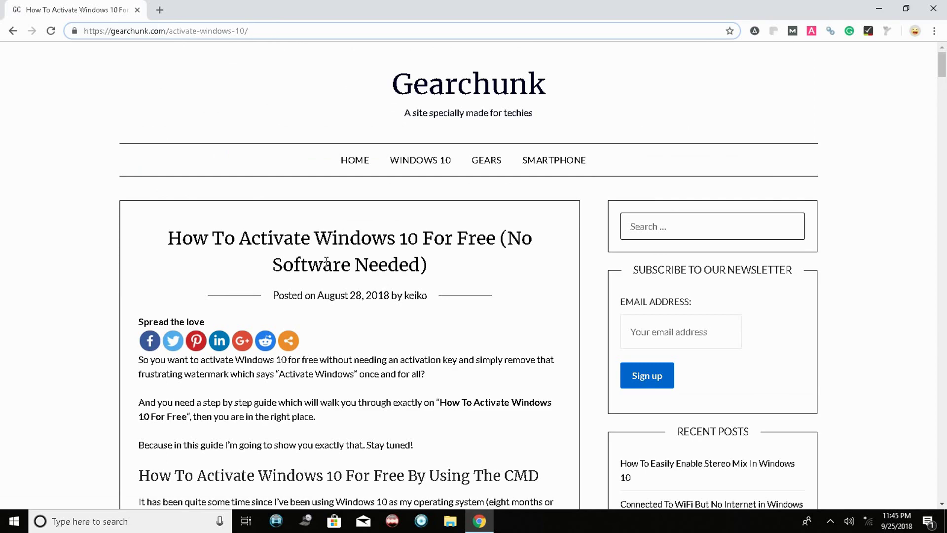
scroll(106, 237, down, 18)
scroll(203, 268, down, 20)
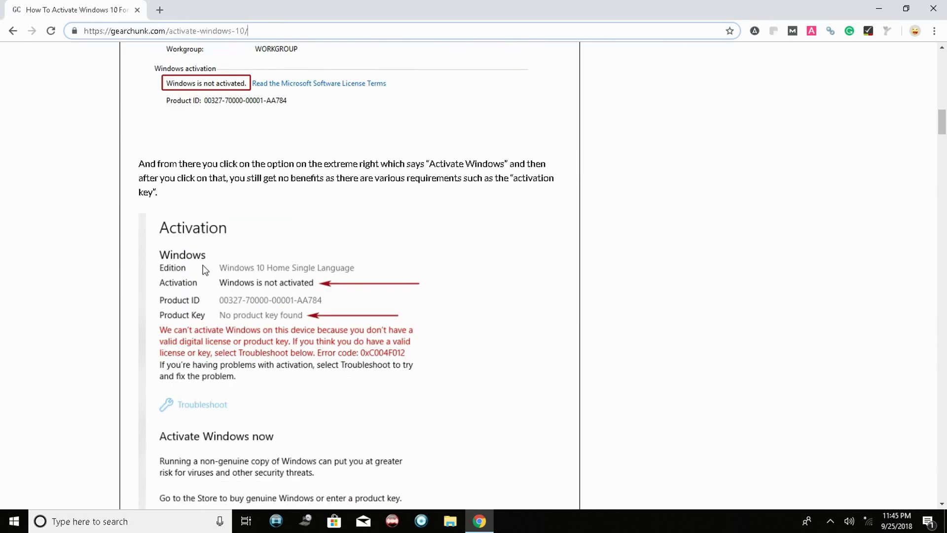
scroll(148, 276, down, 10)
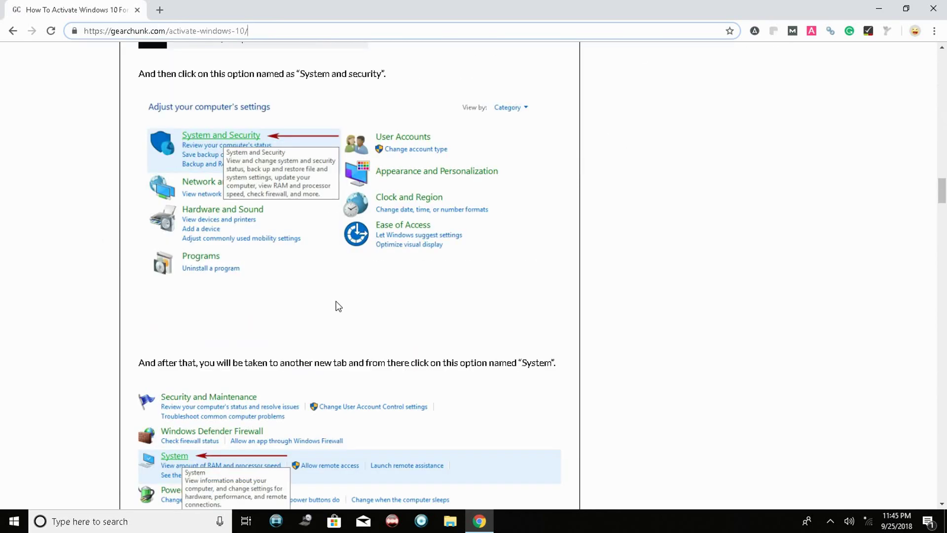
scroll(313, 298, up, 20)
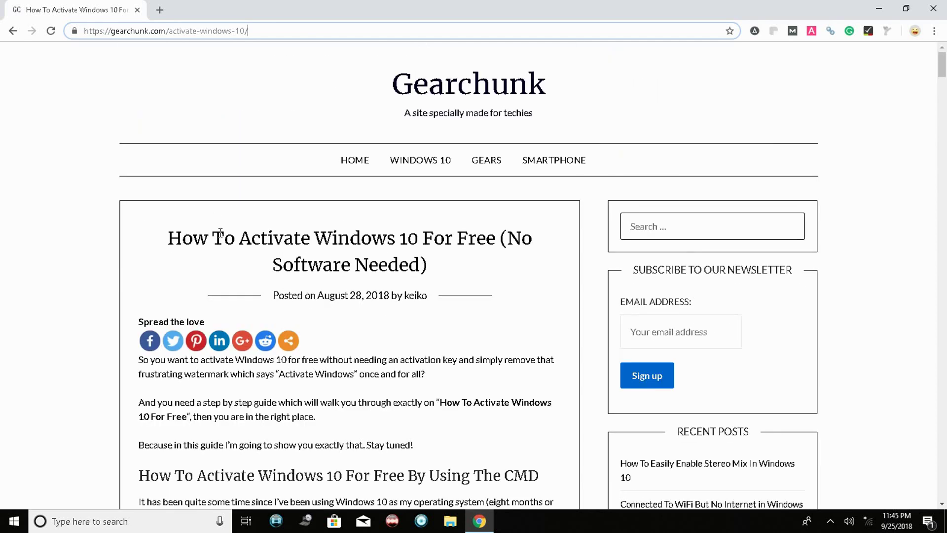
drag(223, 237, 399, 237)
click(399, 237)
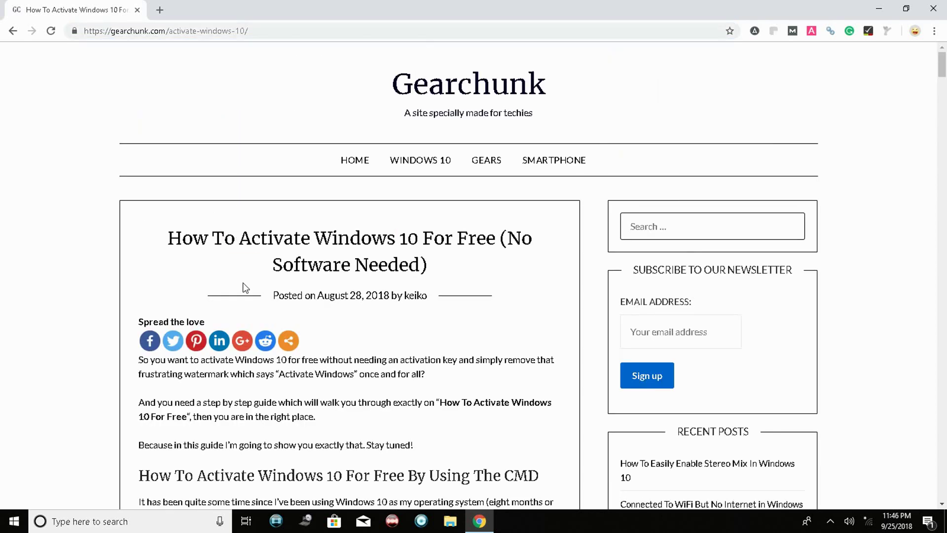
scroll(242, 284, down, 4)
drag(178, 183, 389, 207)
click(391, 208)
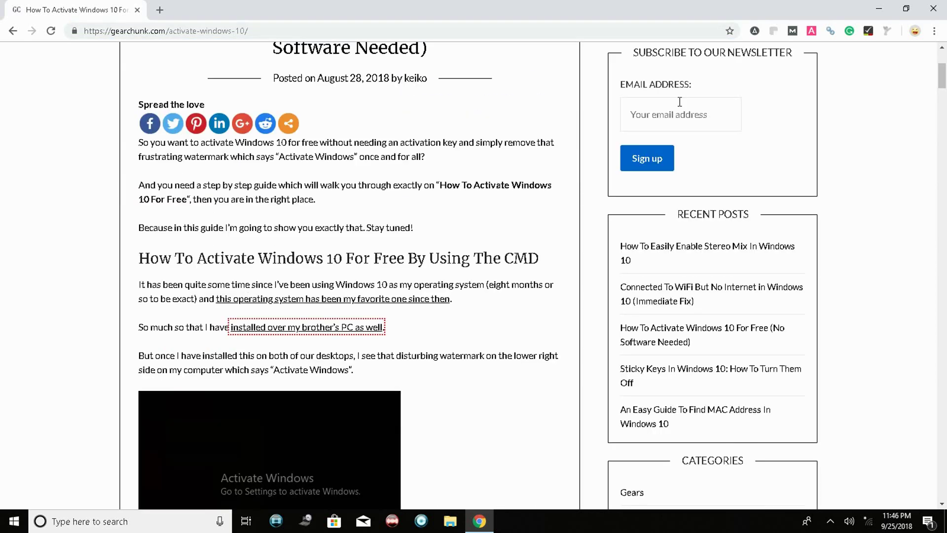
scroll(506, 121, up, 4)
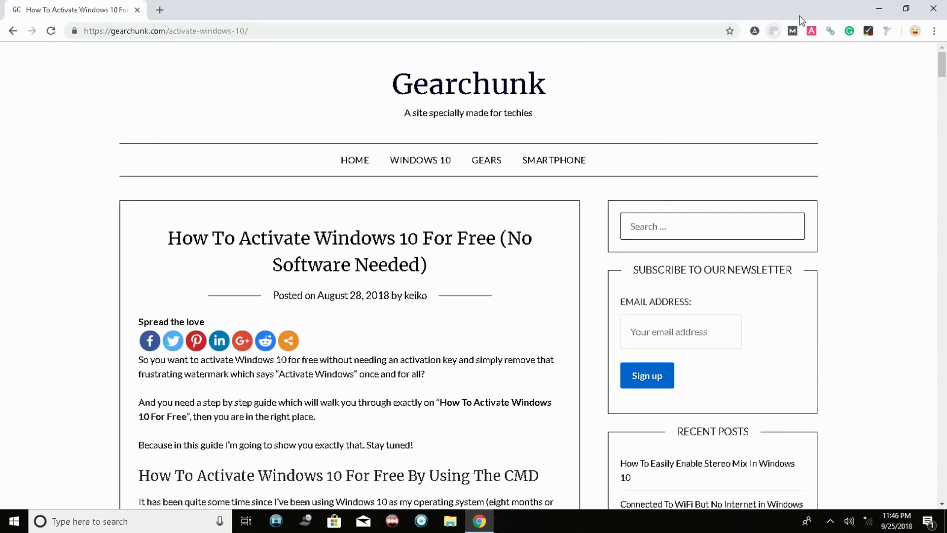
click(879, 8)
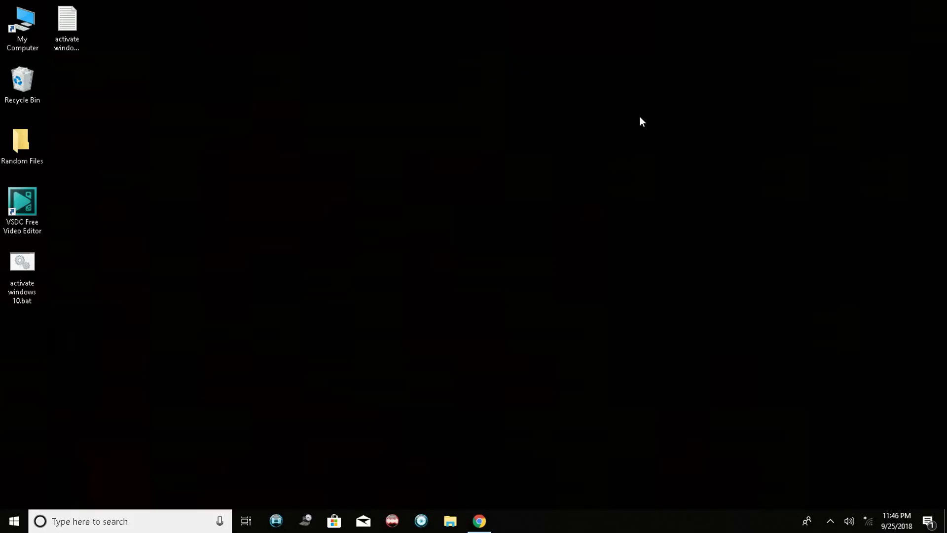